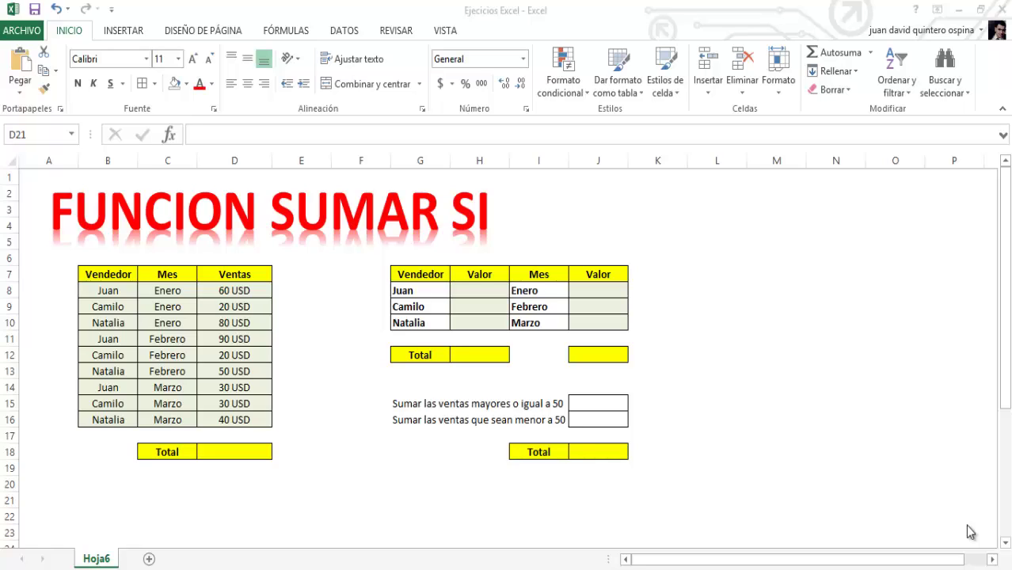
# - Total the Ventas column in D18 with AutoSum =SUMA(D8:D17), giving 420 USD
pyautogui.moveTo(115, 275); pyautogui.dragTo(233, 419)
pyautogui.click(111, 290)
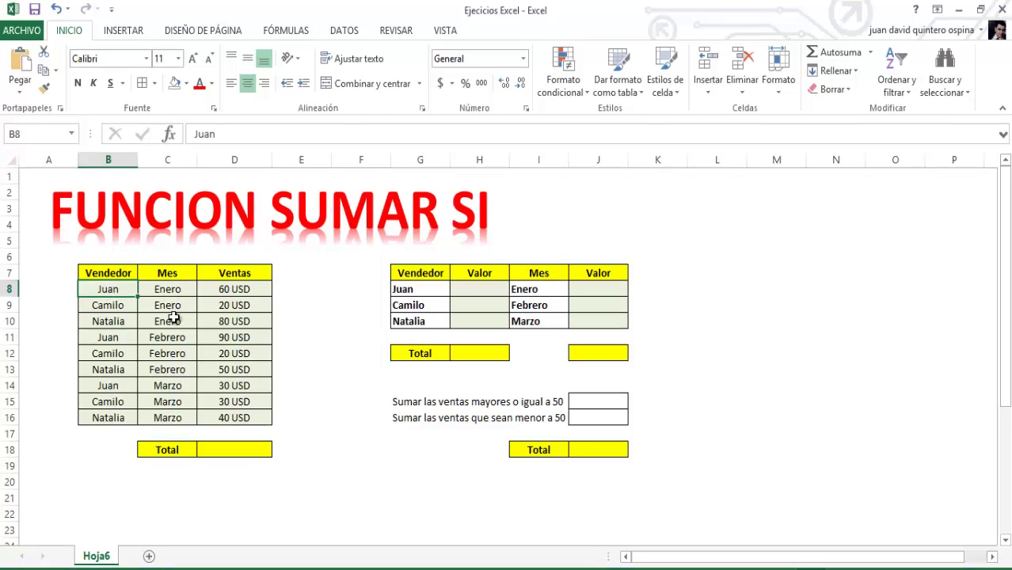
pyautogui.click(227, 442)
pyautogui.click(812, 52)
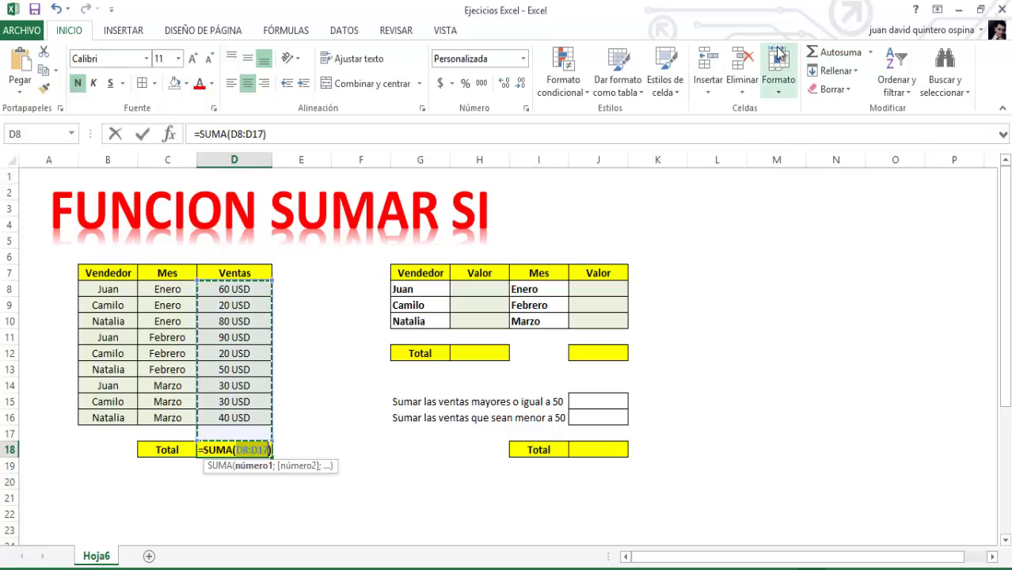
pyautogui.press('Return')
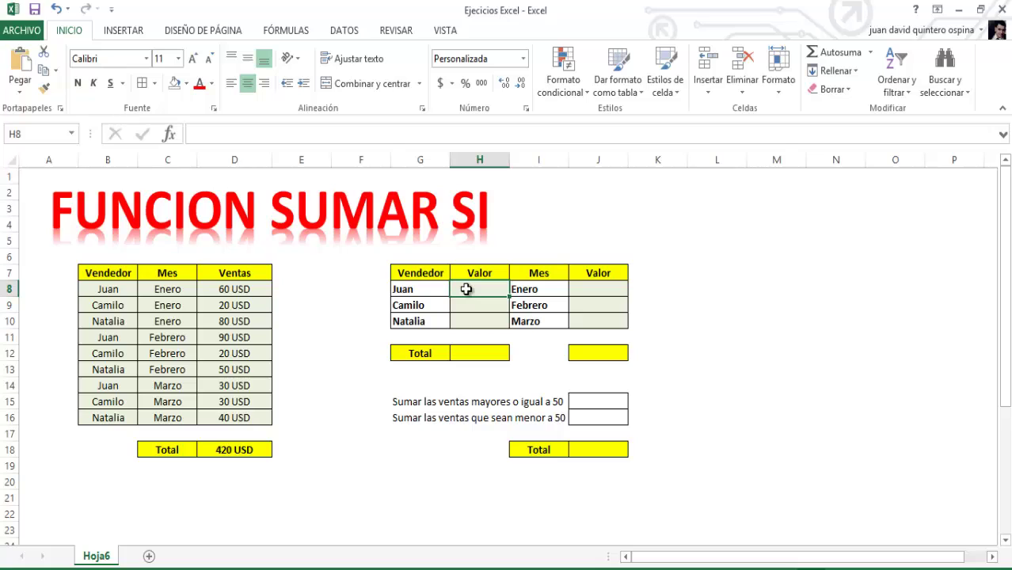
# - Enter =SUMAR.SI(B8:B16;"Juan";D8:D16) in H8 so Juan's Valor shows 180 USD
pyautogui.write('=')
pyautogui.write('sumar.s')
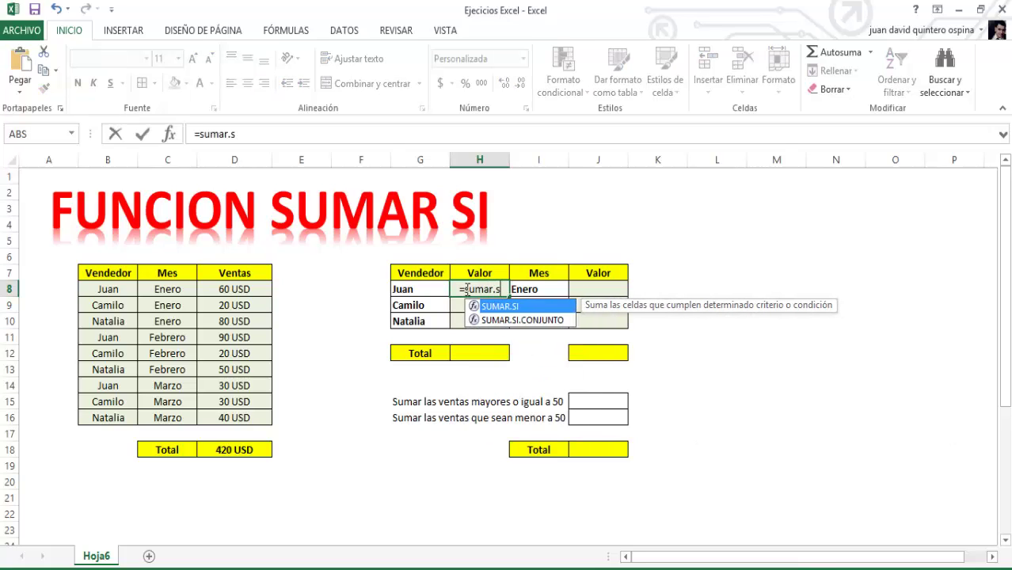
pyautogui.write('i(')
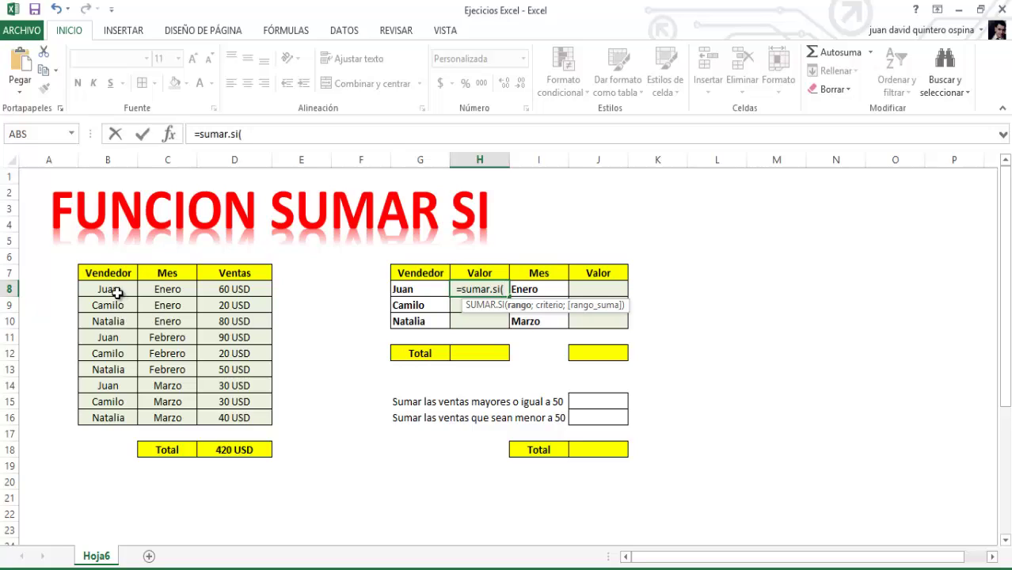
pyautogui.moveTo(111, 291); pyautogui.dragTo(121, 415)
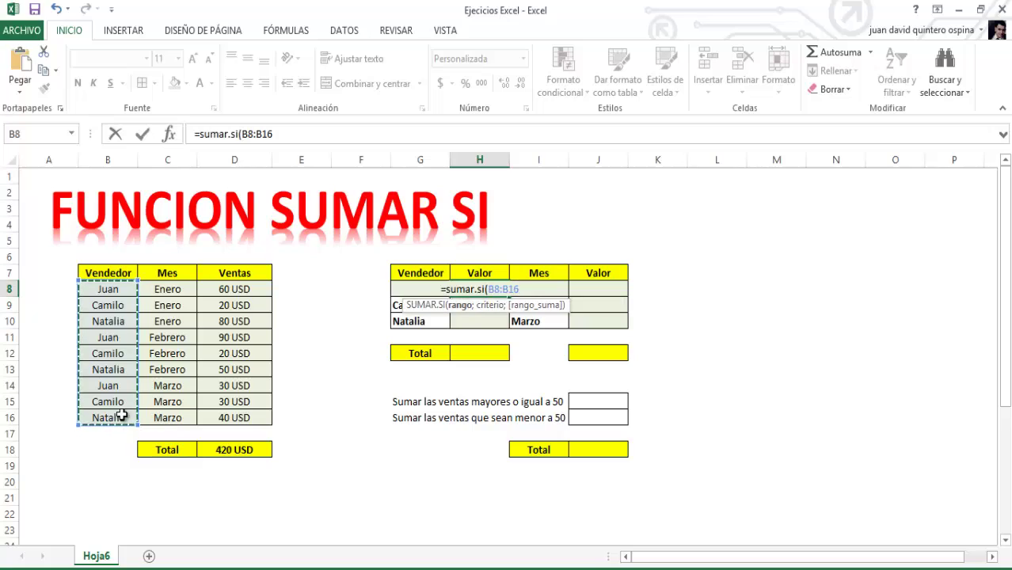
pyautogui.write(';')
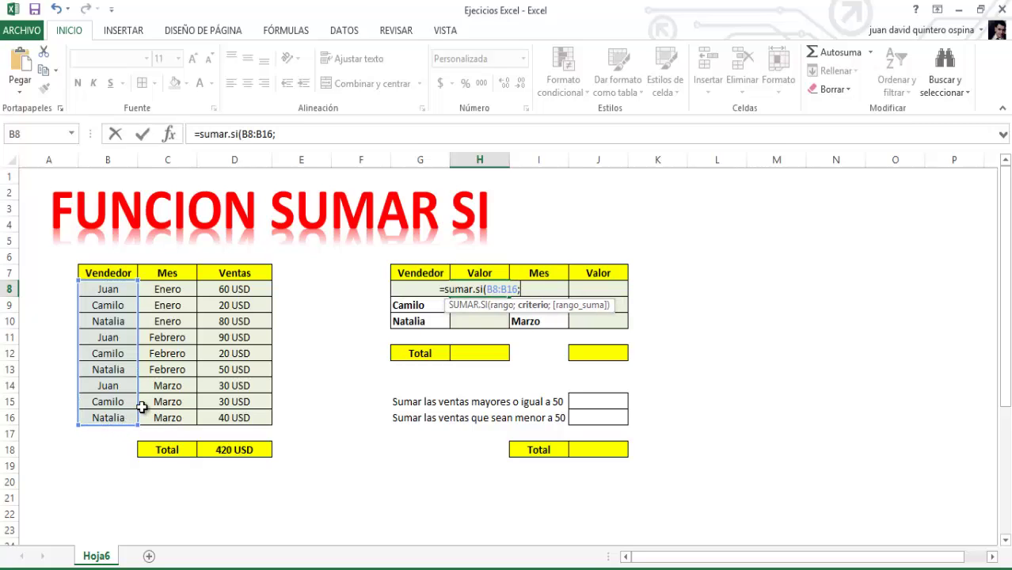
pyautogui.write('"')
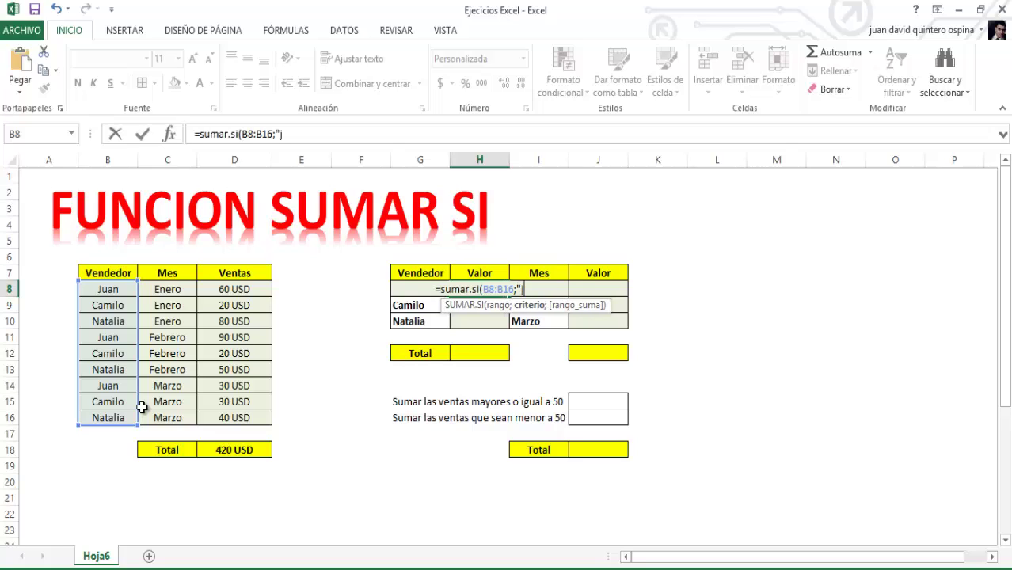
pyautogui.write('ju')
pyautogui.press('BackSpace')
pyautogui.press('BackSpace')
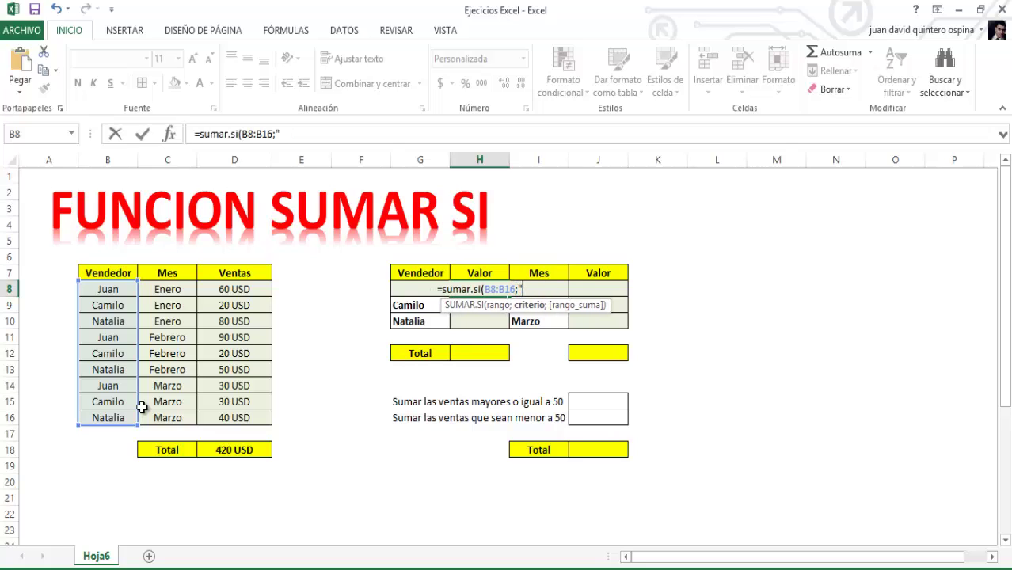
pyautogui.write('juan')
pyautogui.press('BackSpace')
pyautogui.press('BackSpace')
pyautogui.press('BackSpace')
pyautogui.press('BackSpace')
pyautogui.write('Juan')
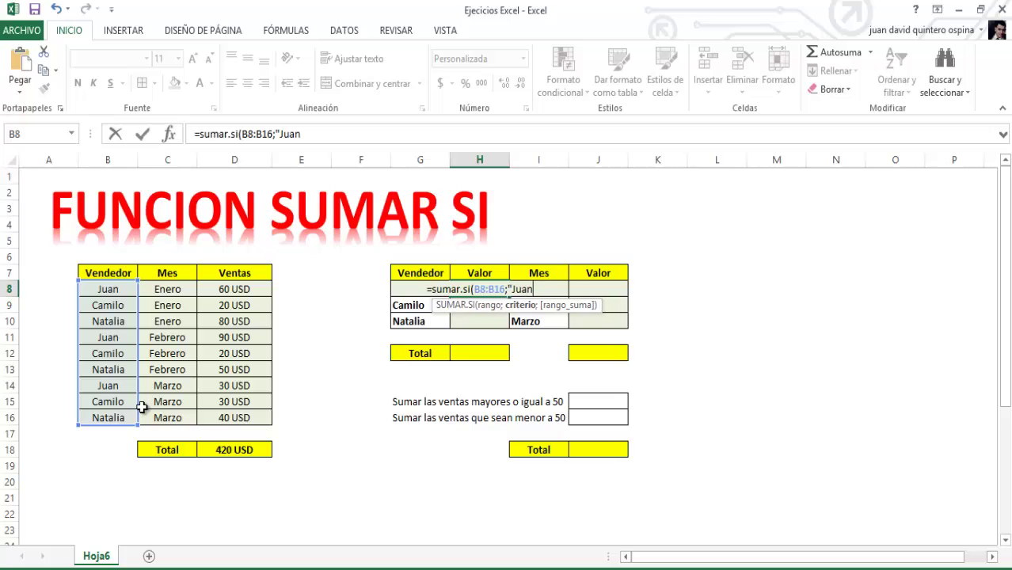
pyautogui.write('";')
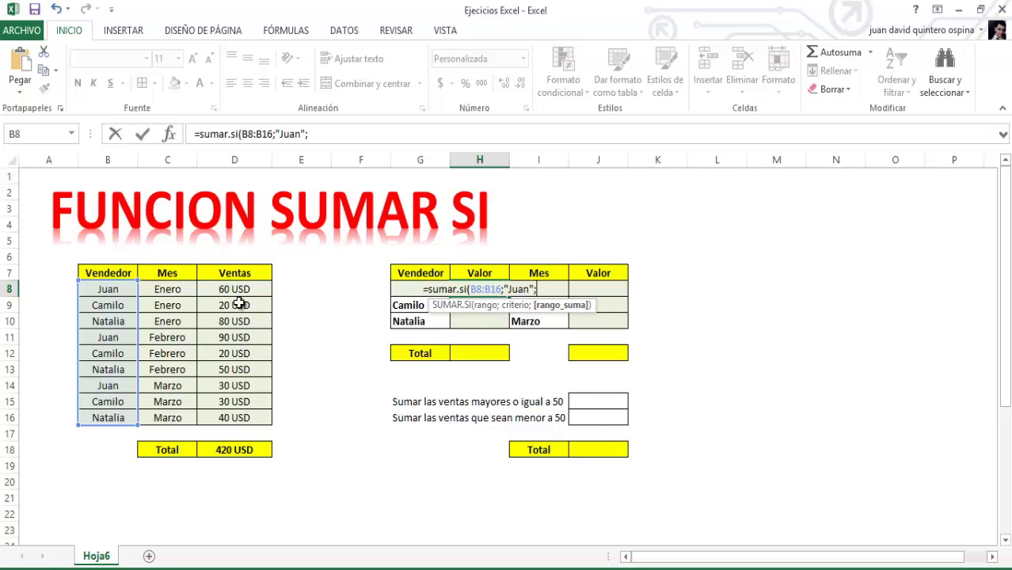
pyautogui.moveTo(238, 290); pyautogui.dragTo(238, 417)
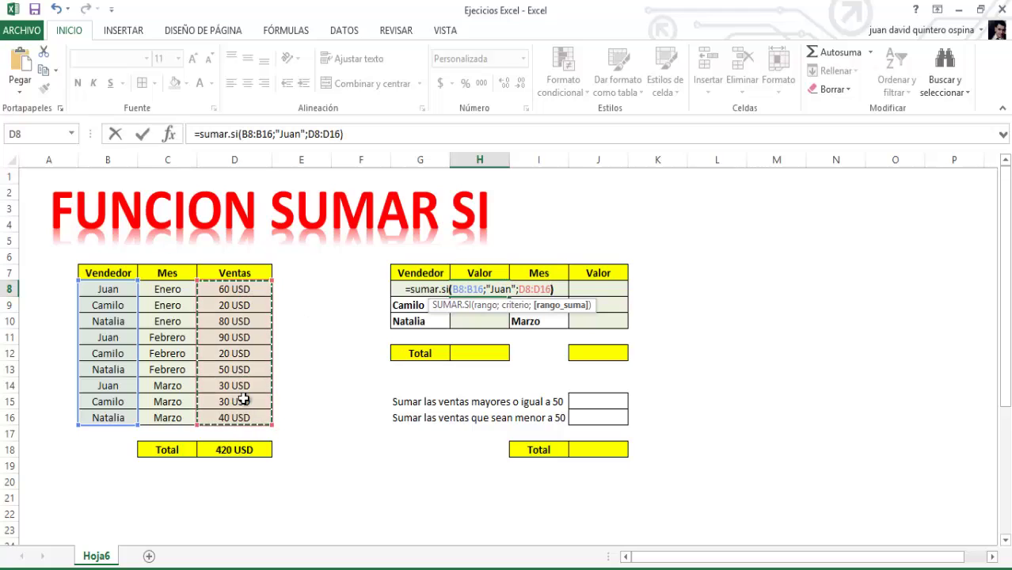
pyautogui.press('Return')
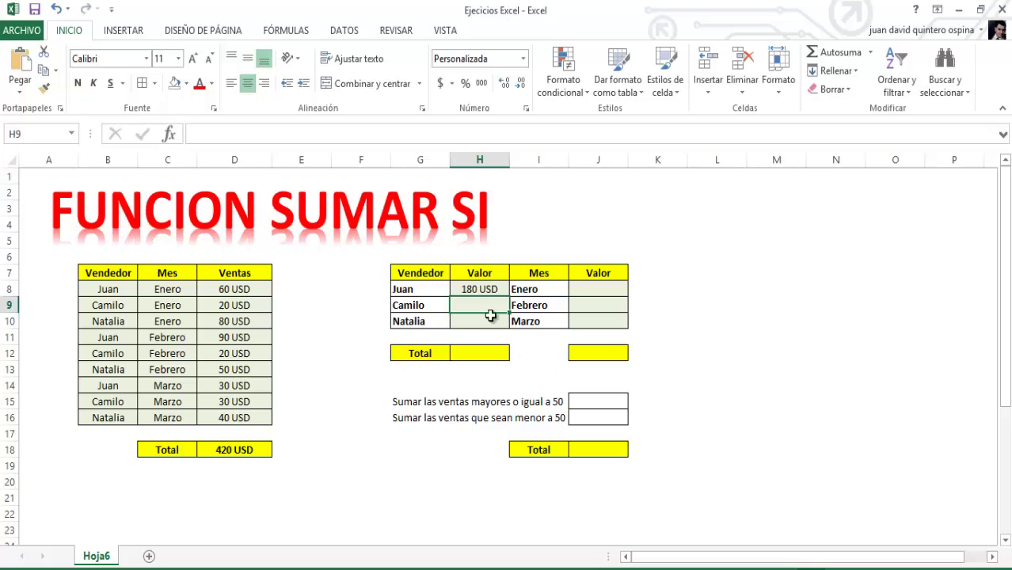
# - Enter =SUMAR.SI(B8:B16;"Camilo";D8:D16) in H9 so Camilo's Valor shows 70 USD
pyautogui.click(486, 287)
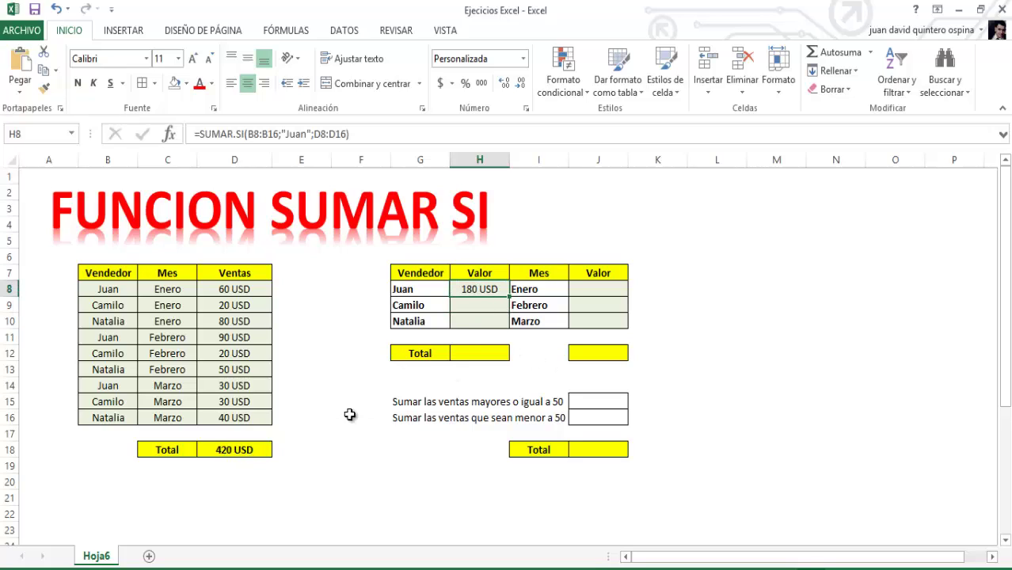
pyautogui.click(483, 305)
pyautogui.write('=')
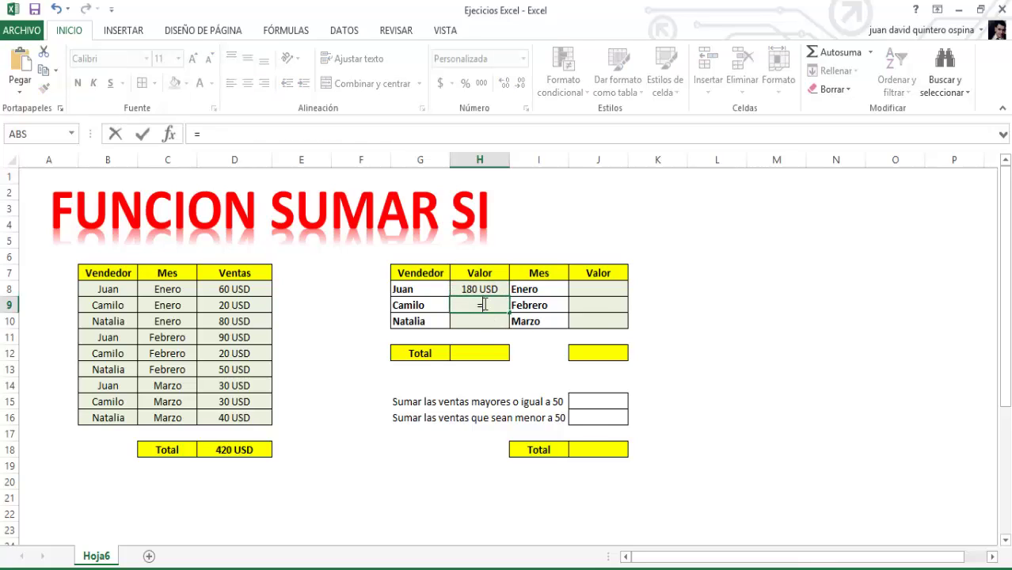
pyautogui.write('sumar')
pyautogui.press('Tab')
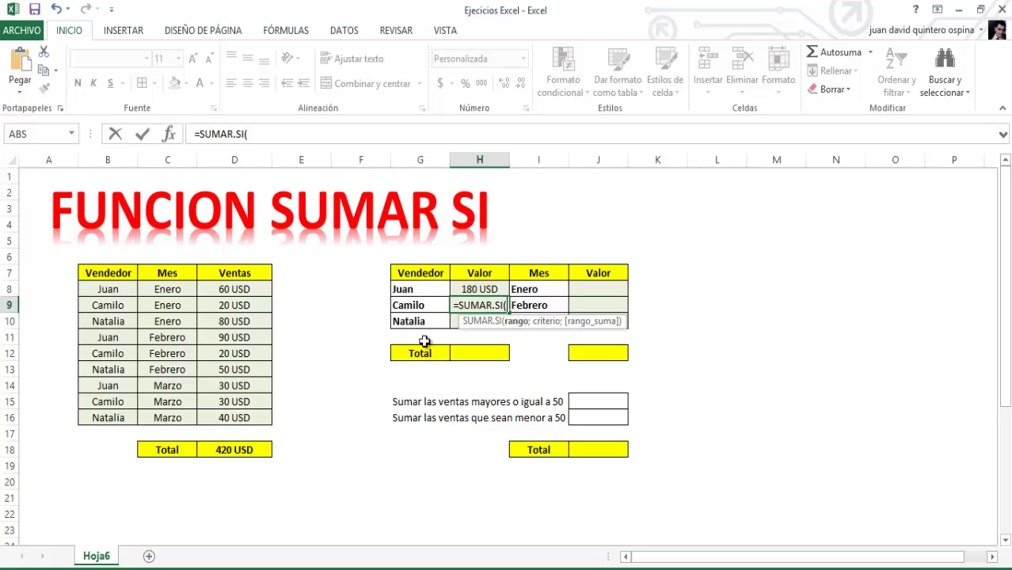
pyautogui.moveTo(108, 289); pyautogui.dragTo(110, 416)
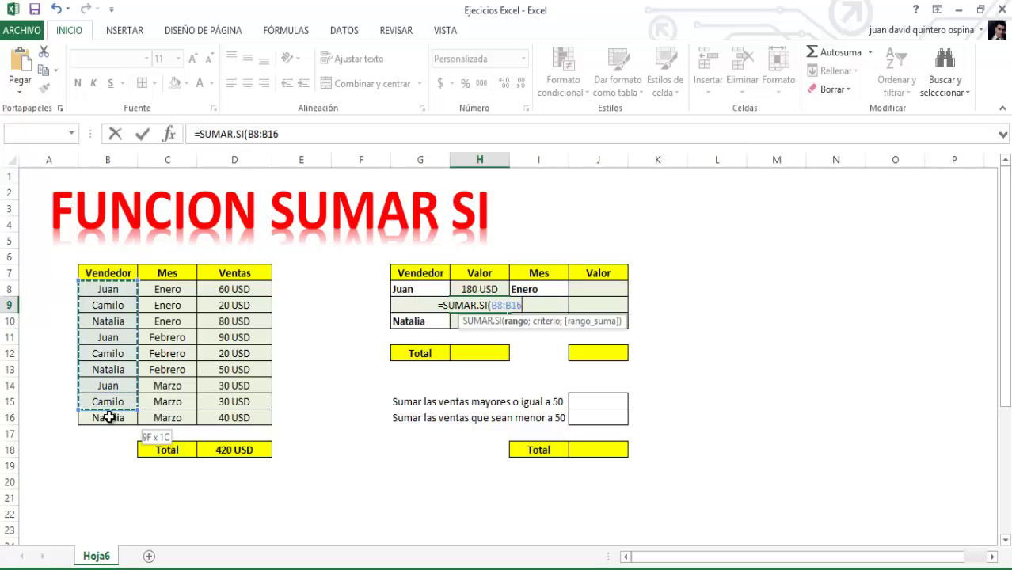
pyautogui.write(';"C')
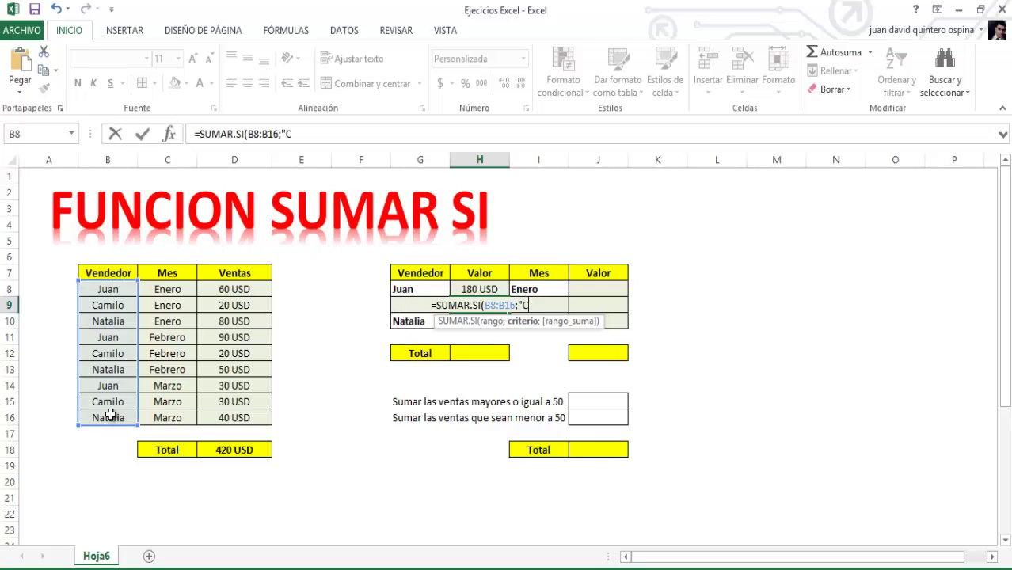
pyautogui.write('amilo";')
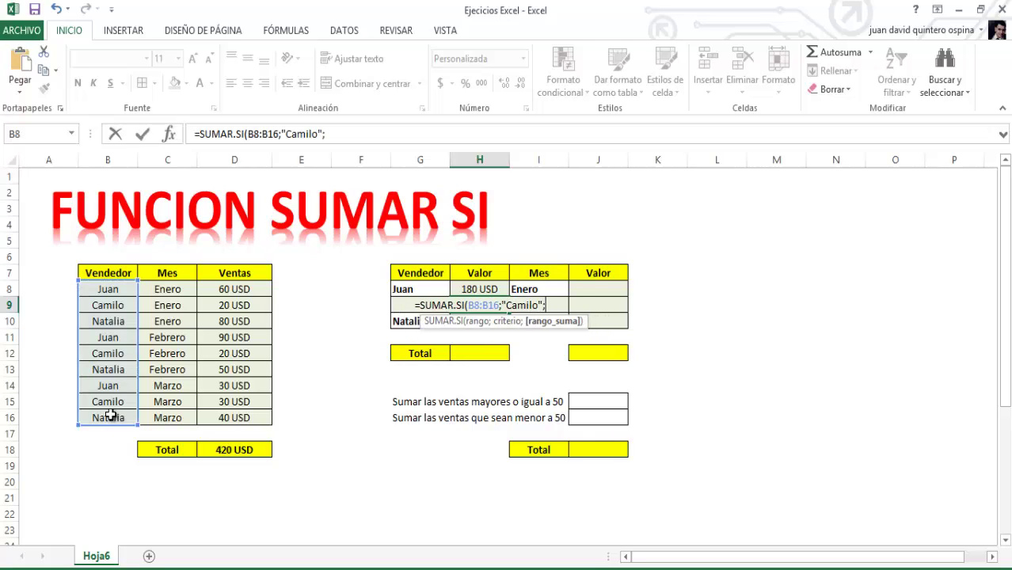
pyautogui.moveTo(225, 289); pyautogui.dragTo(255, 412)
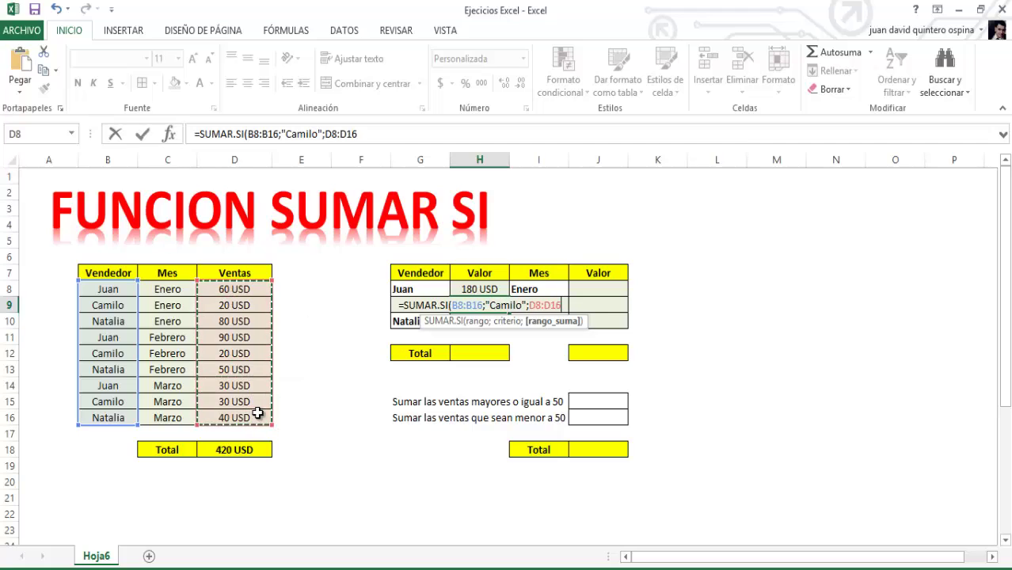
pyautogui.press('Return')
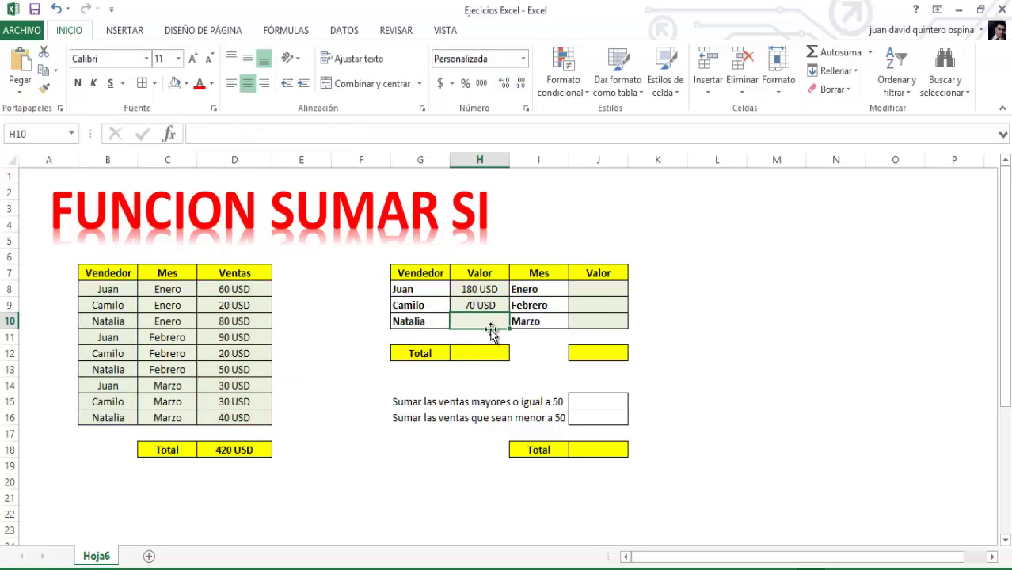
# - Enter =SUMAR.SI(B8:B16;"Natalia";D8:D16) in H10 so Natalia's Valor shows 170 USD
pyautogui.write('=suamr')
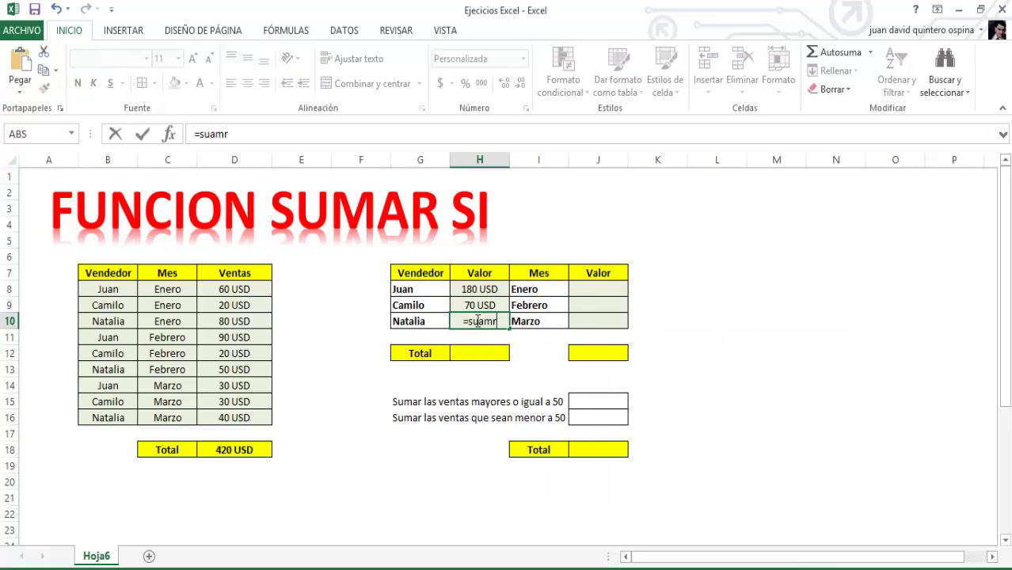
pyautogui.press('BackSpace')
pyautogui.press('BackSpace')
pyautogui.press('BackSpace')
pyautogui.write('mar.si')
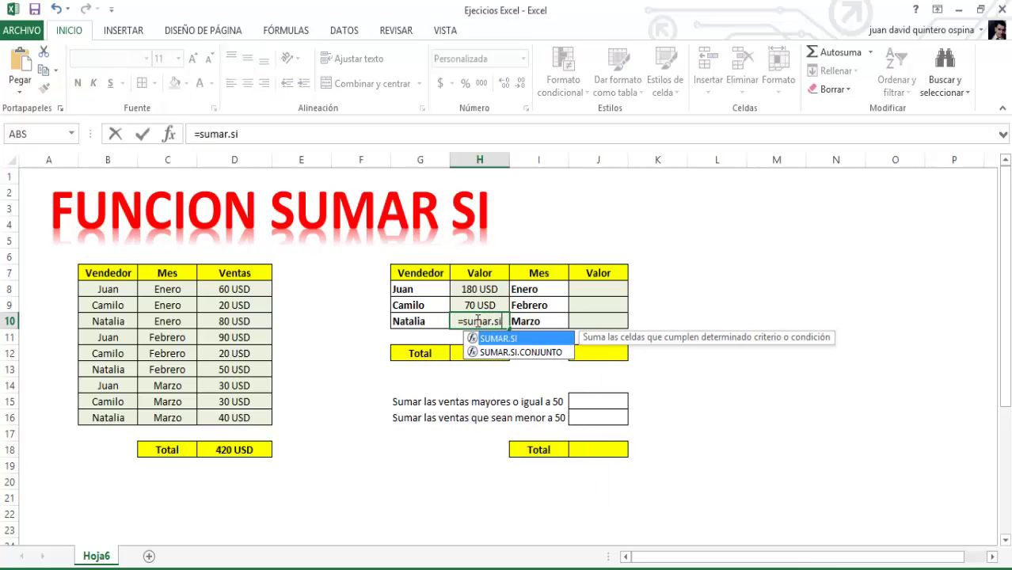
pyautogui.rightClick(480, 325)
pyautogui.press('Escape')
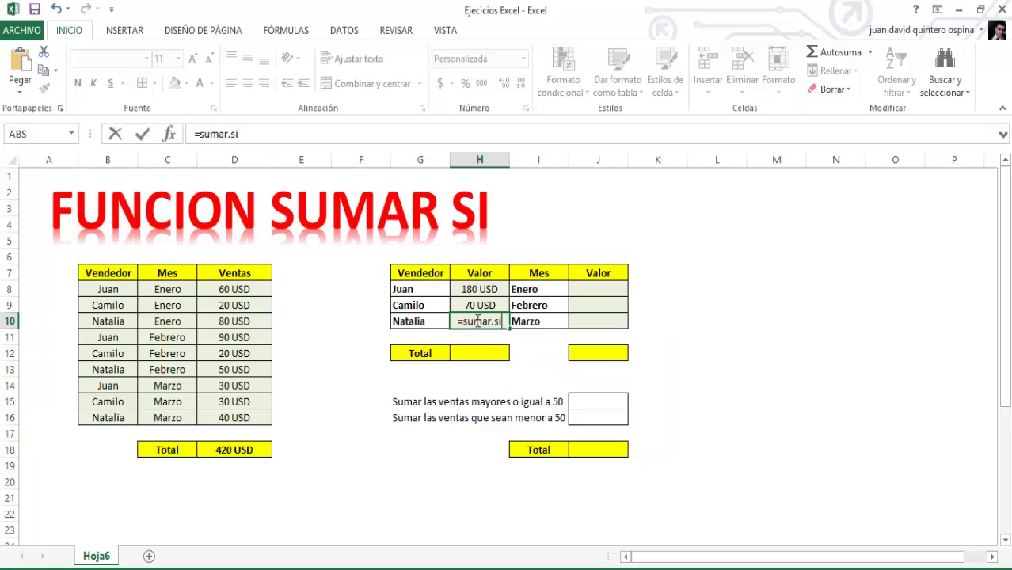
pyautogui.write('(')
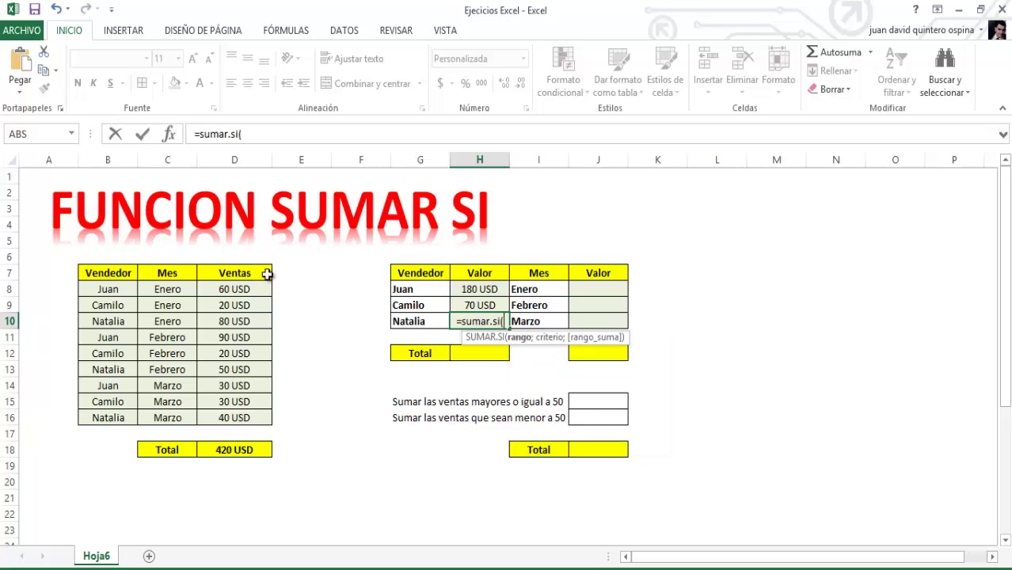
pyautogui.moveTo(108, 289); pyautogui.dragTo(108, 418)
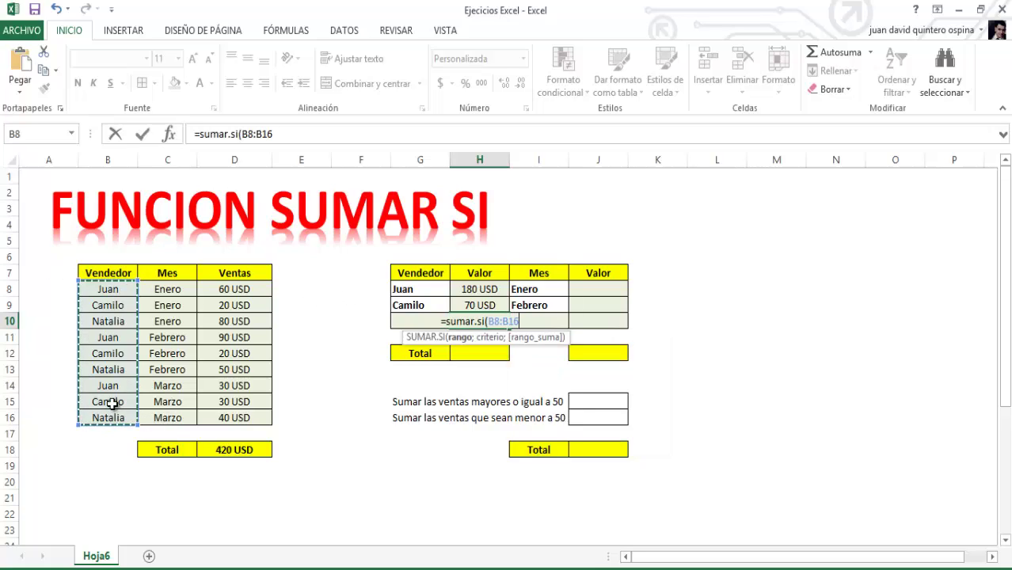
pyautogui.write(';')
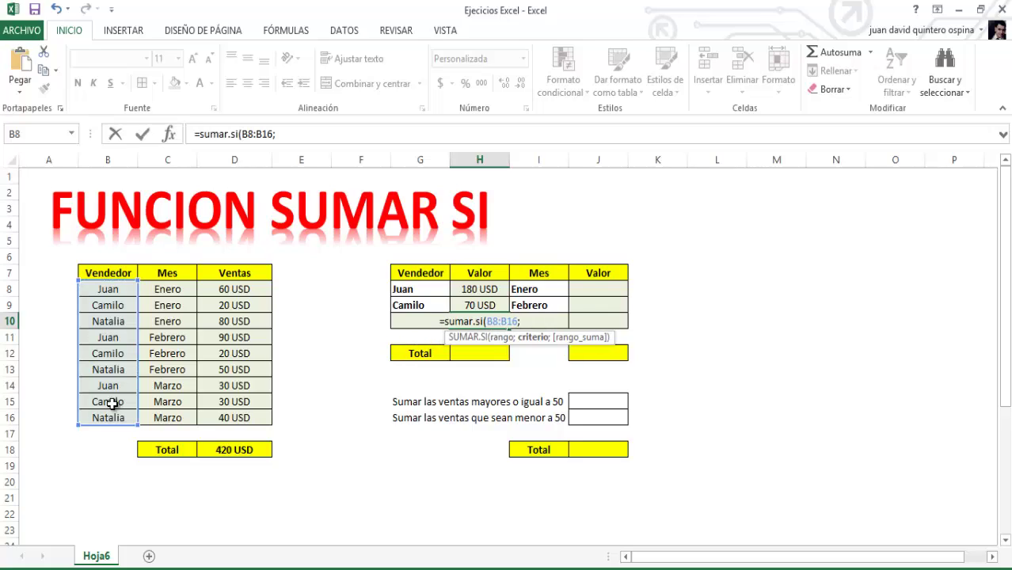
pyautogui.write('"N')
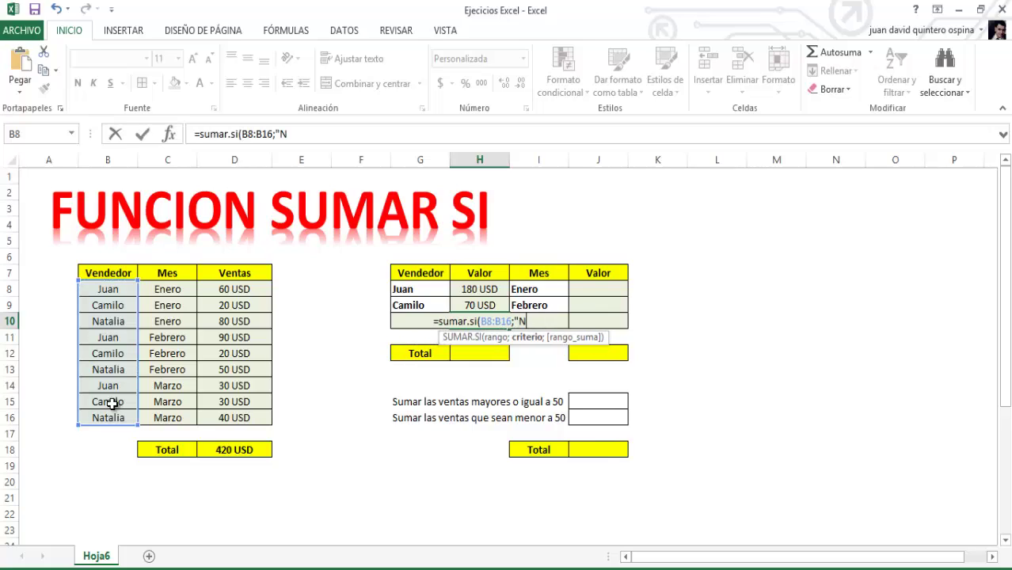
pyautogui.write('atial')
pyautogui.press('BackSpace')
pyautogui.press('BackSpace')
pyautogui.press('BackSpace')
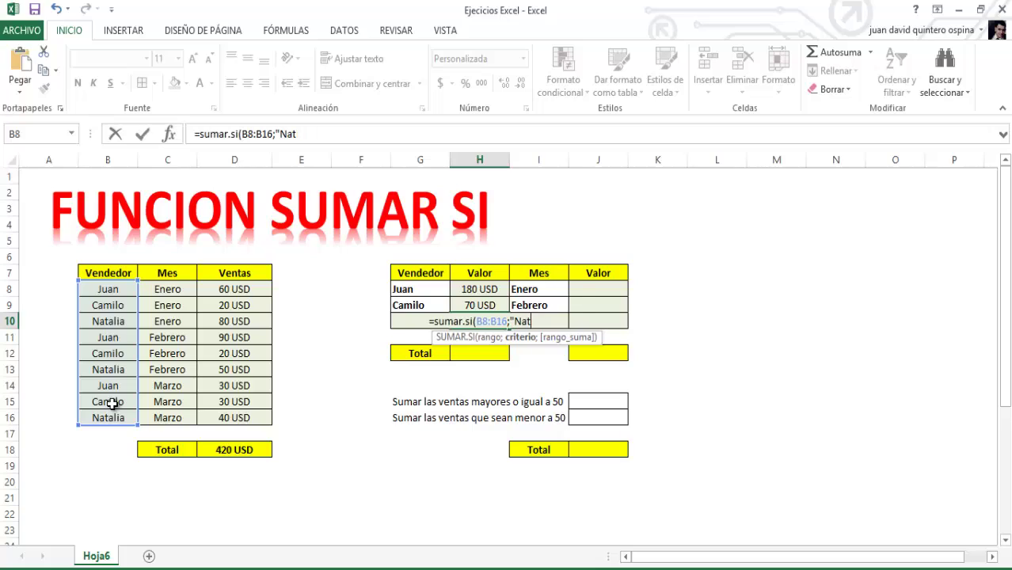
pyautogui.write('alia')
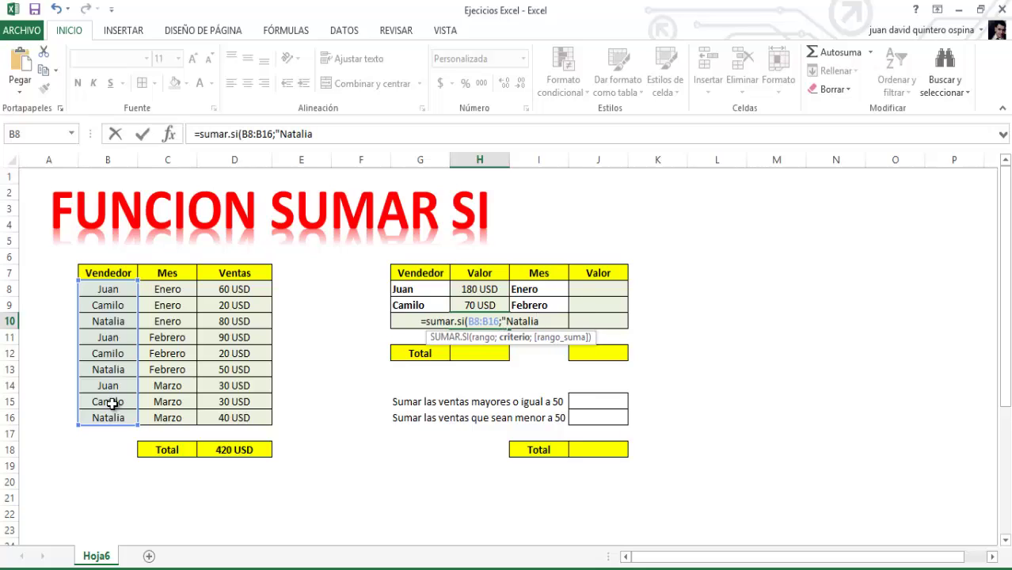
pyautogui.write('";')
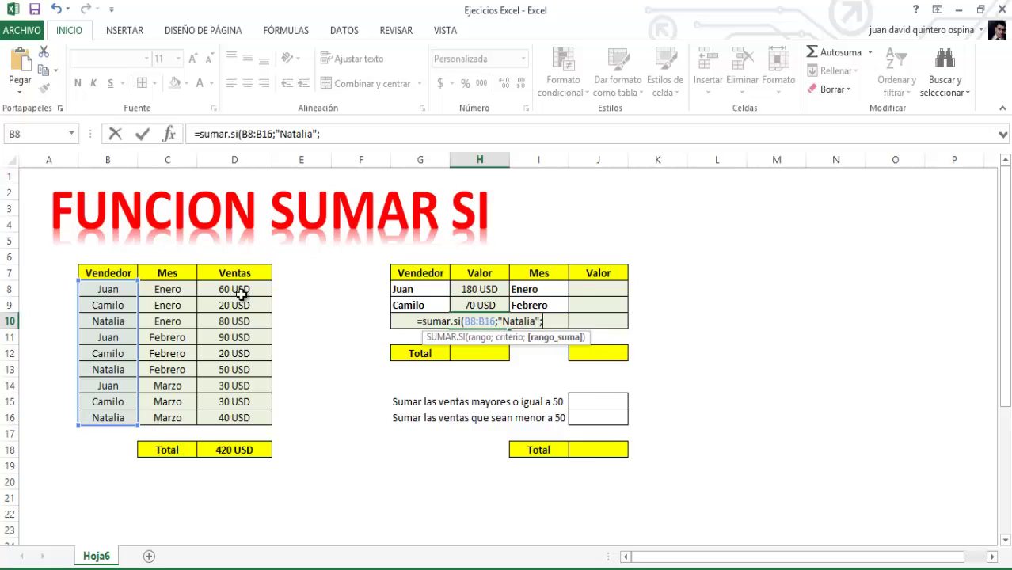
pyautogui.moveTo(241, 293); pyautogui.dragTo(247, 426)
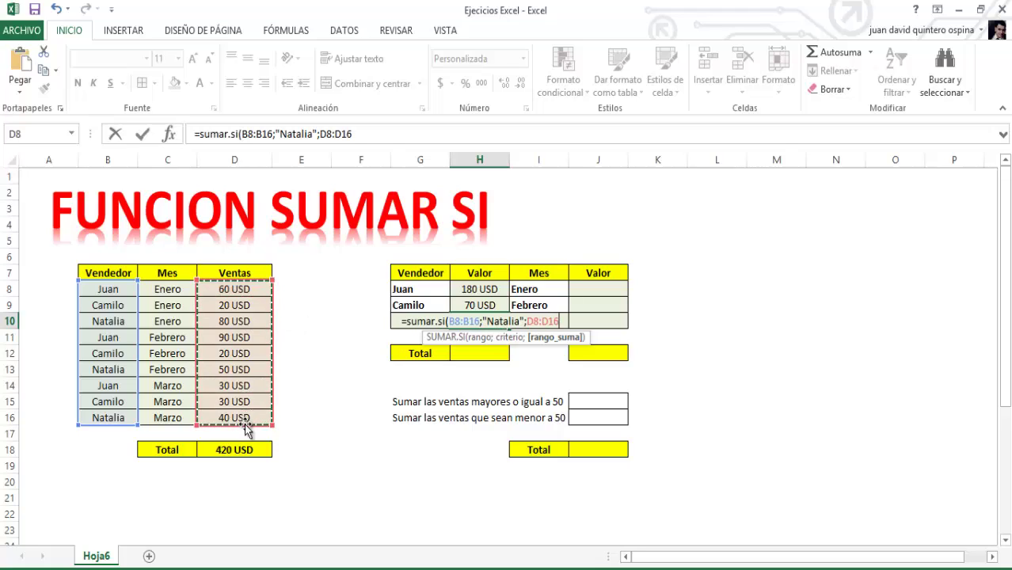
pyautogui.write(')')
pyautogui.press('Return')
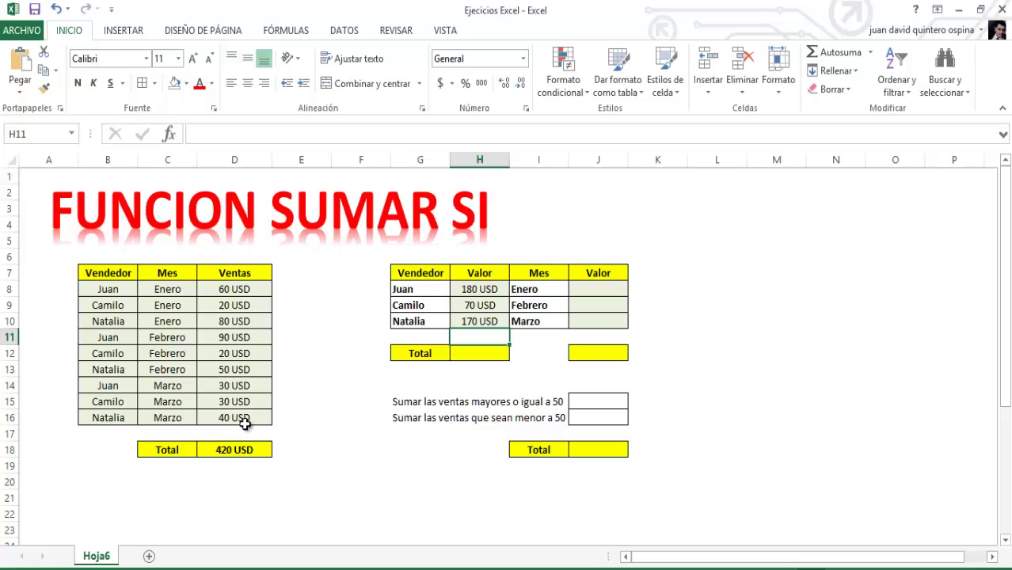
# - Sum the three seller values into the H12 Total with AutoSum, giving 420 USD
pyautogui.click(493, 355)
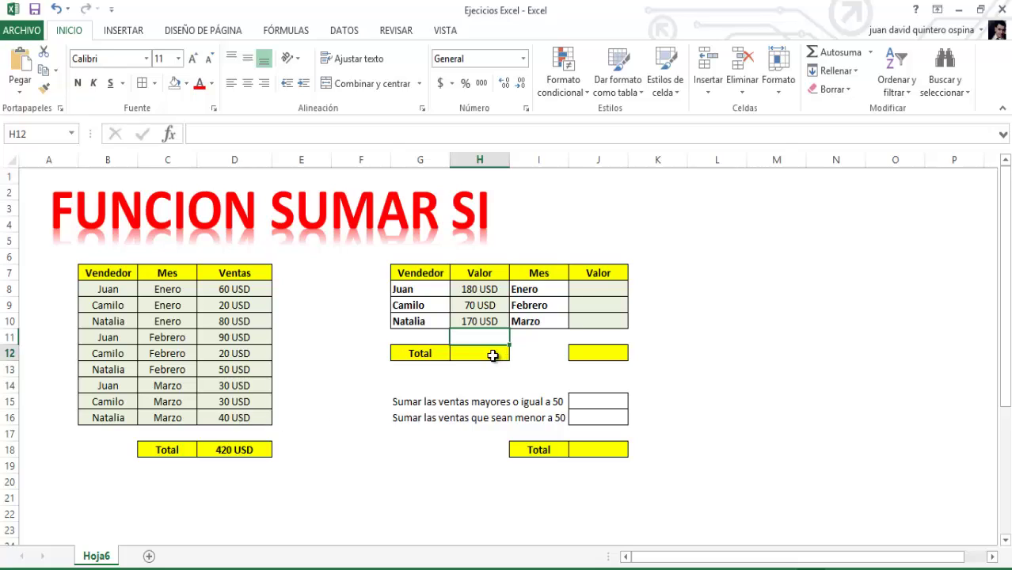
pyautogui.click(842, 53)
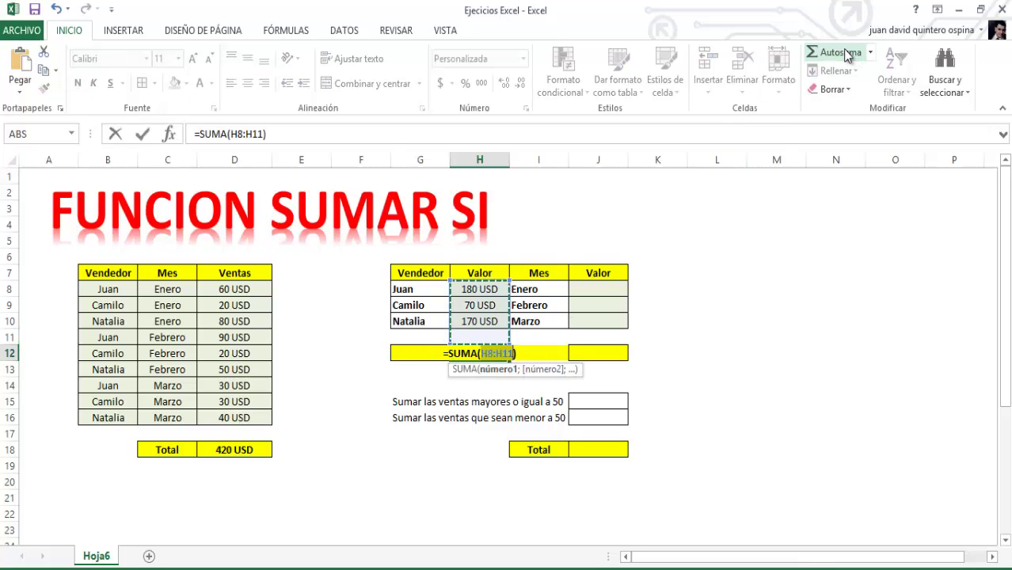
pyautogui.press('Return')
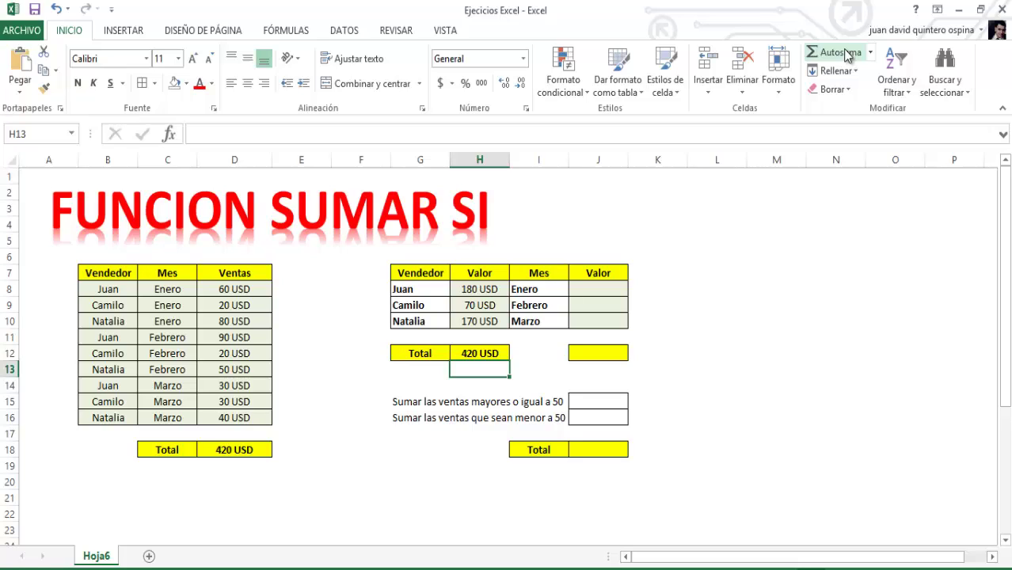
pyautogui.click(592, 290)
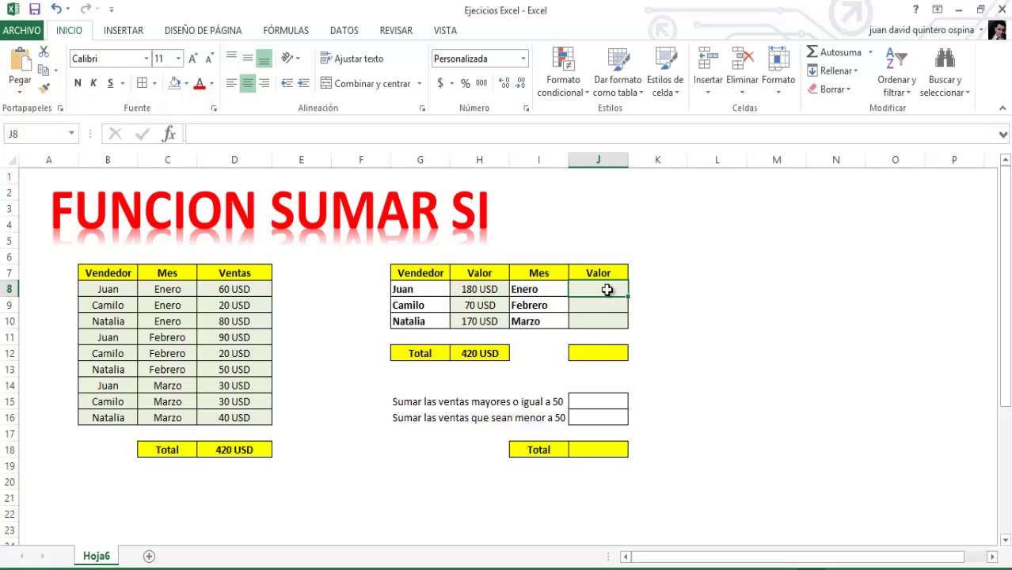
# - Enter =SUMAR.SI(C8:C16;I8;D8:D16) in J8 to sum Enero's sales
pyautogui.write('=')
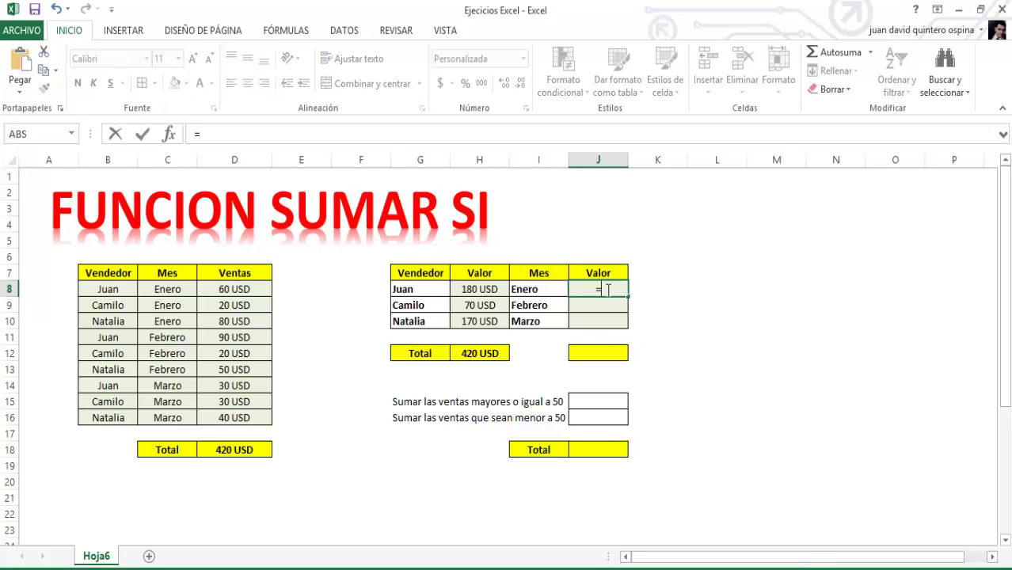
pyautogui.write('Sumar.si(')
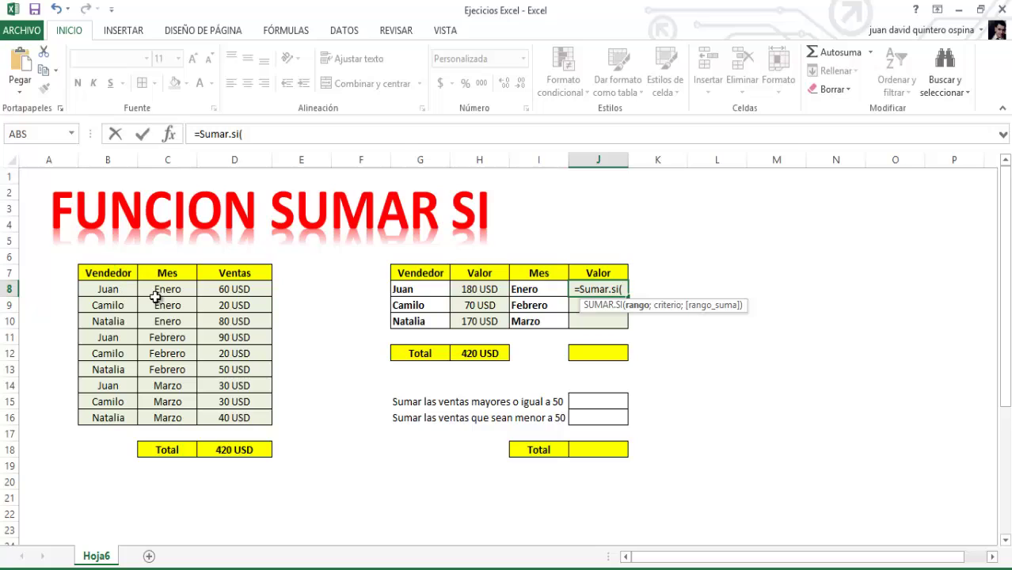
pyautogui.moveTo(168, 290); pyautogui.dragTo(177, 420)
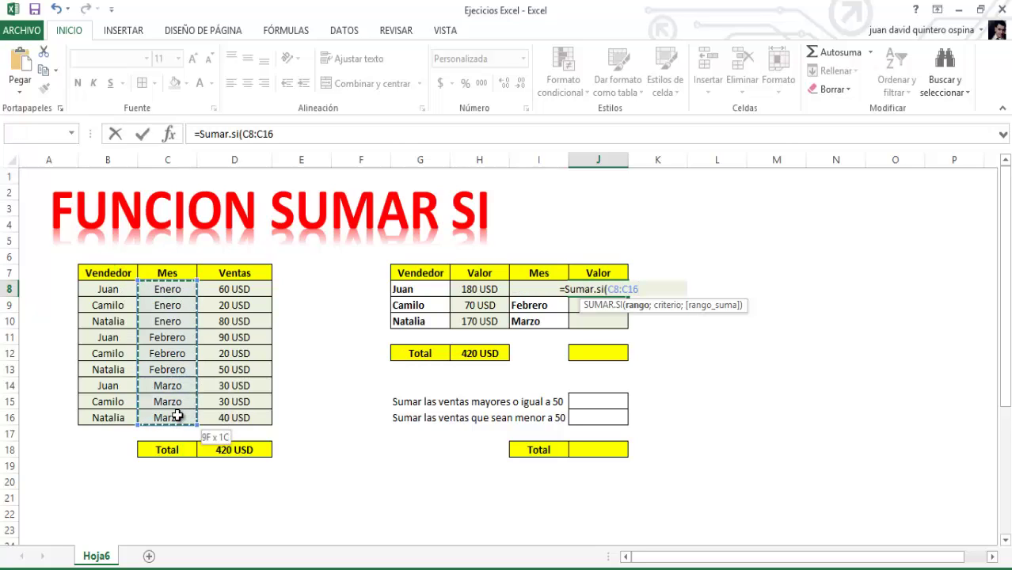
pyautogui.write(';')
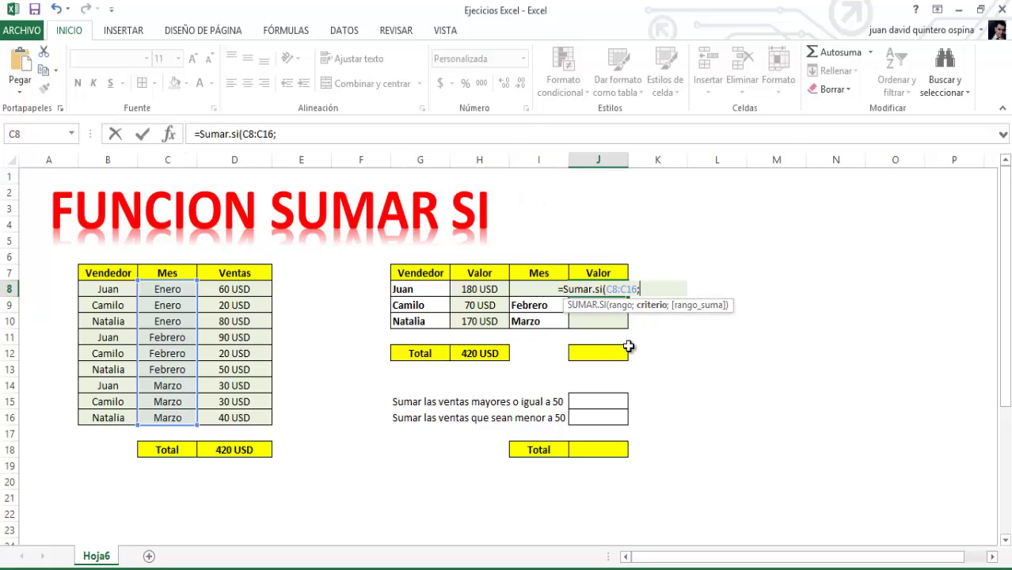
pyautogui.write('I')
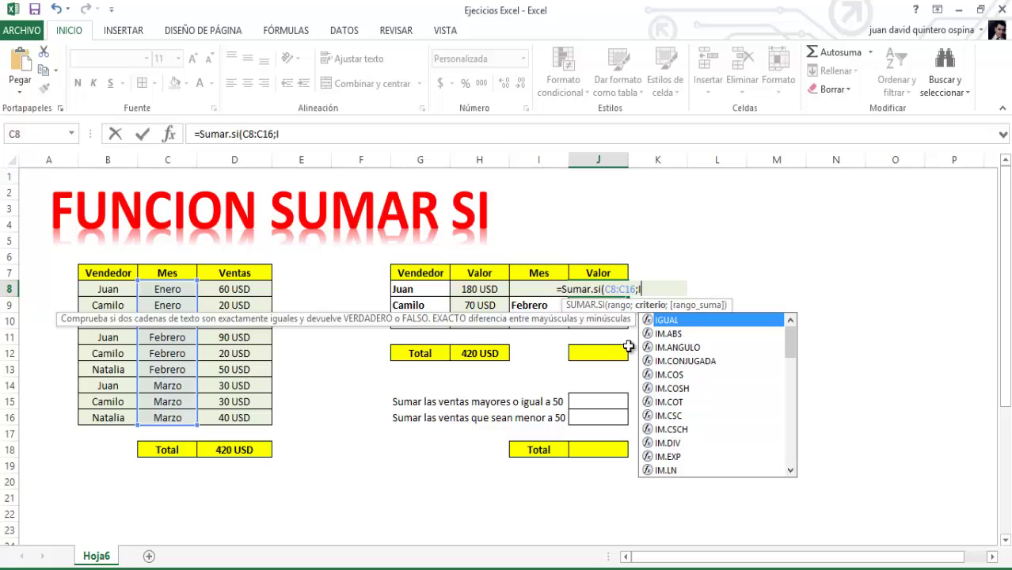
pyautogui.write('8;')
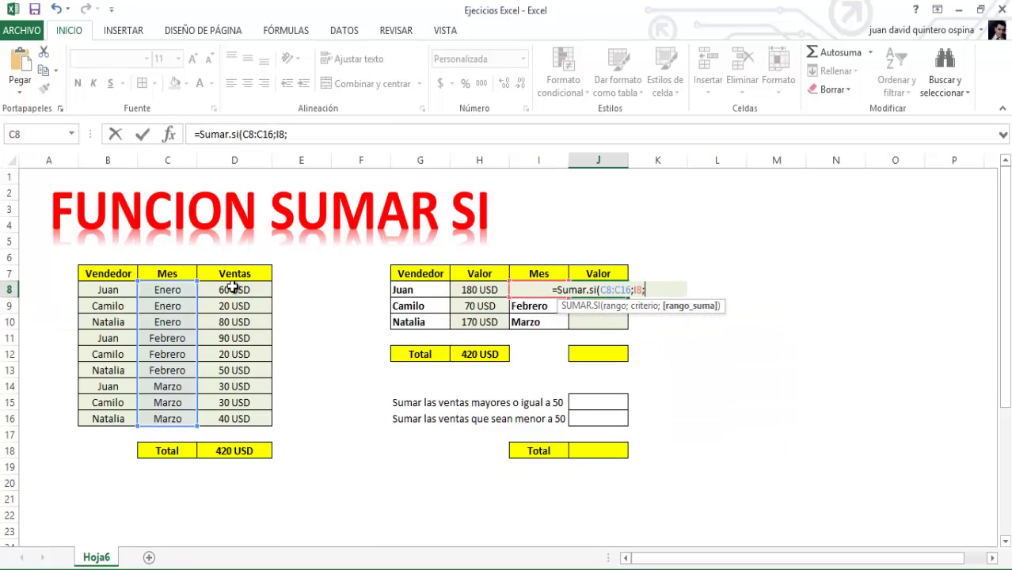
pyautogui.moveTo(233, 289); pyautogui.dragTo(242, 416)
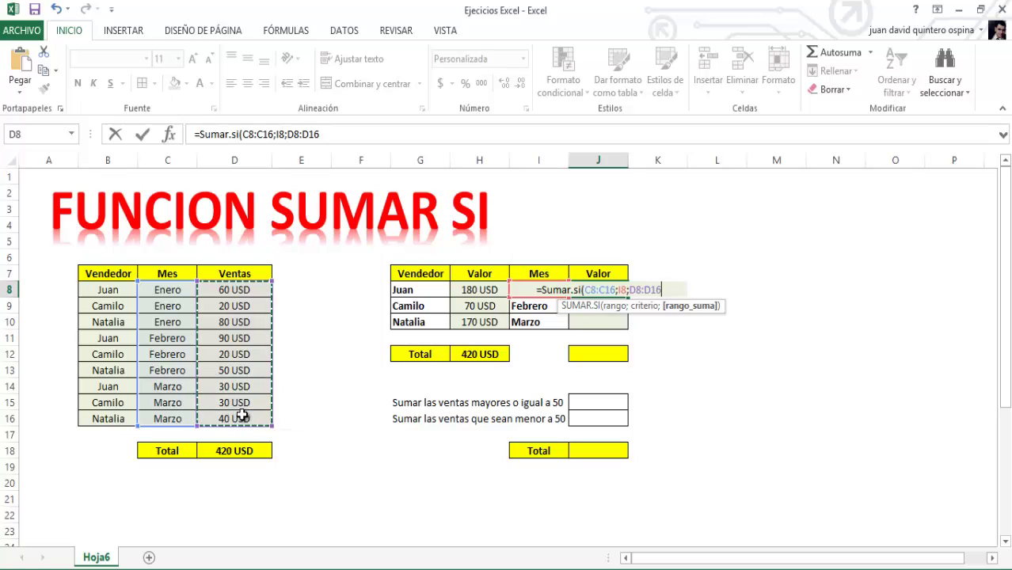
pyautogui.write(')')
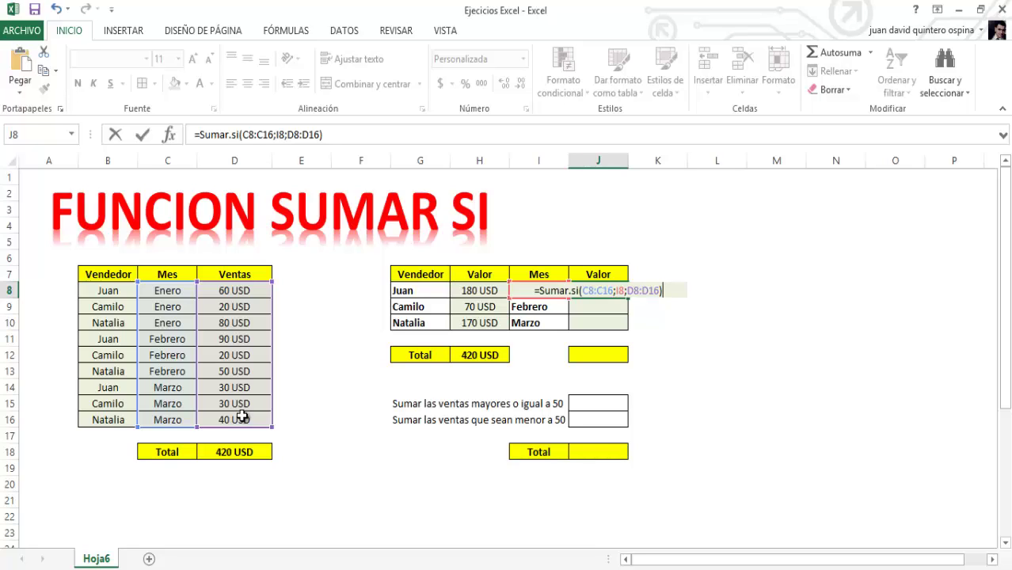
# - Make the C8:C16 and D8:D16 references in the J8 formula absolute with F4
pyautogui.doubleClick(593, 290)
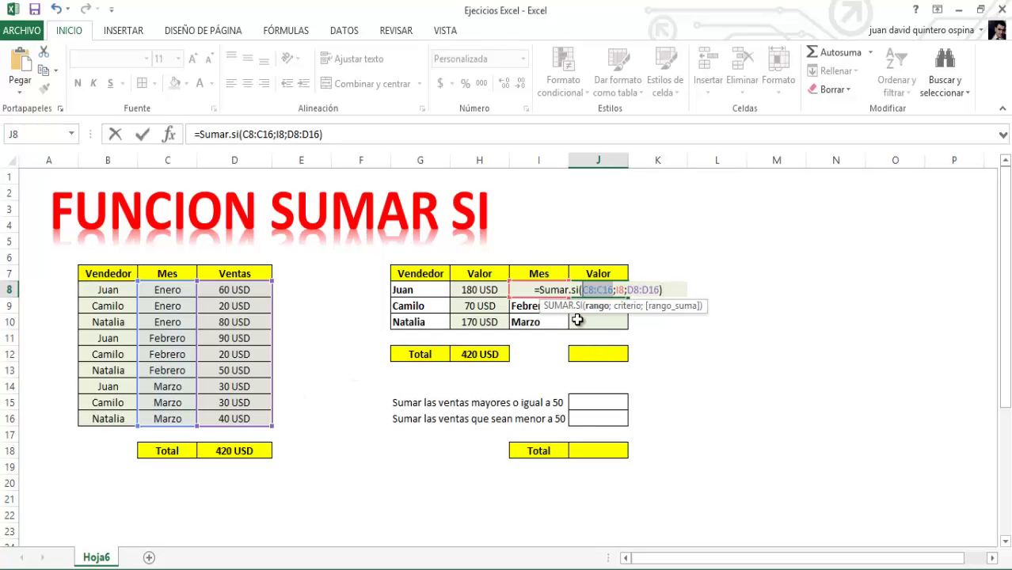
pyautogui.press('F4')
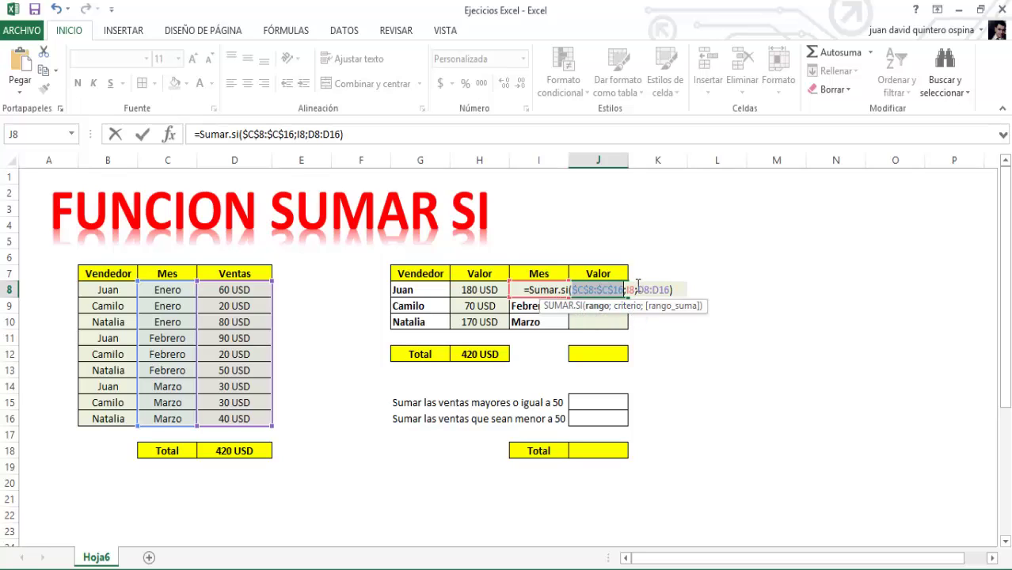
pyautogui.moveTo(646, 290); pyautogui.dragTo(673, 290)
pyautogui.press('F4')
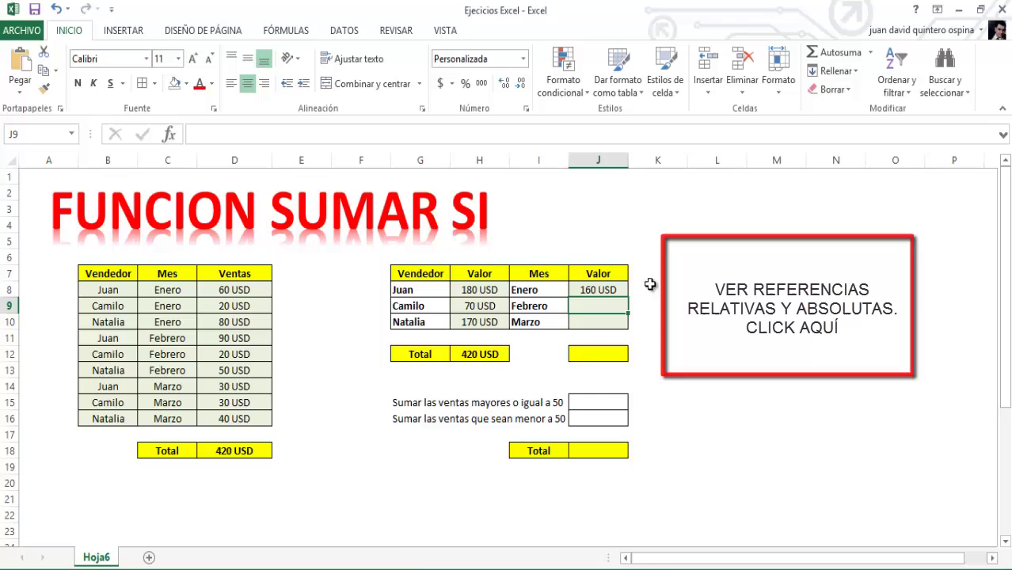
# - Fill the J8 month formula down to J9:J10, giving Febrero 160 and Marzo 100 USD
pyautogui.click(623, 291)
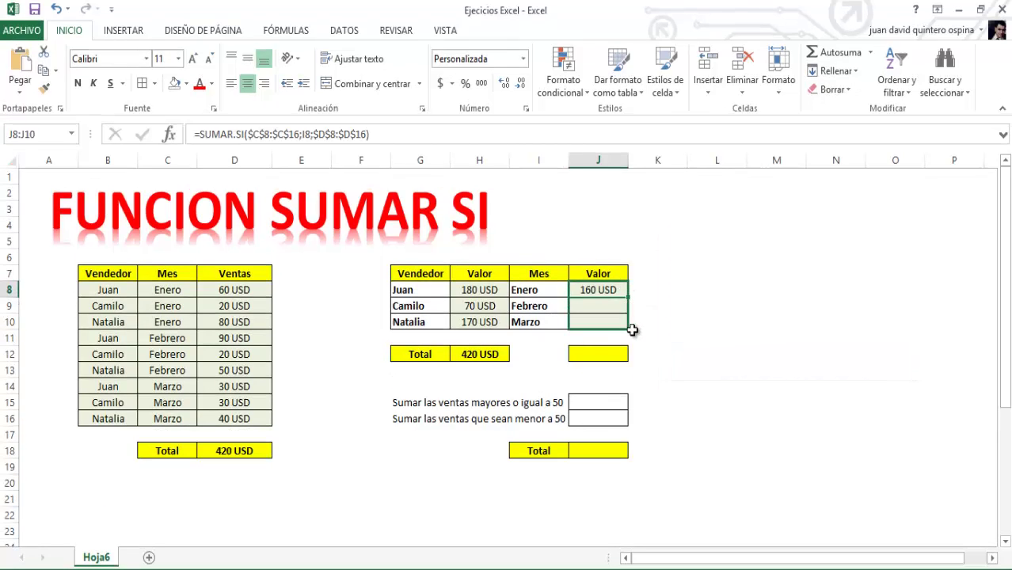
pyautogui.moveTo(630, 297); pyautogui.dragTo(634, 326)
pyautogui.click(666, 337)
pyautogui.click(614, 290)
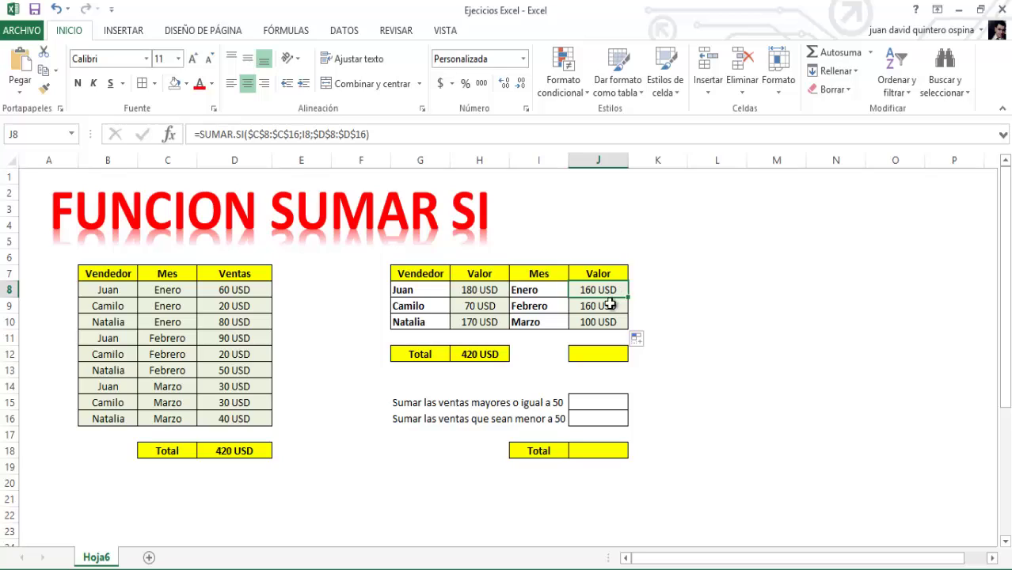
pyautogui.click(611, 304)
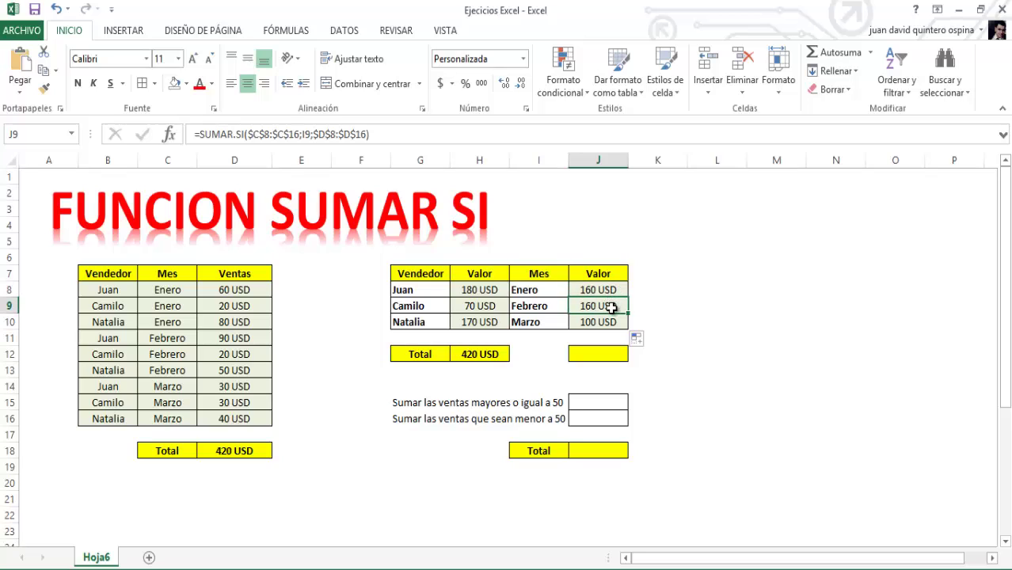
# - Sum J8:J11 into the monthly Total J12 with AutoSum, giving 420 USD
pyautogui.click(605, 318)
pyautogui.click(599, 353)
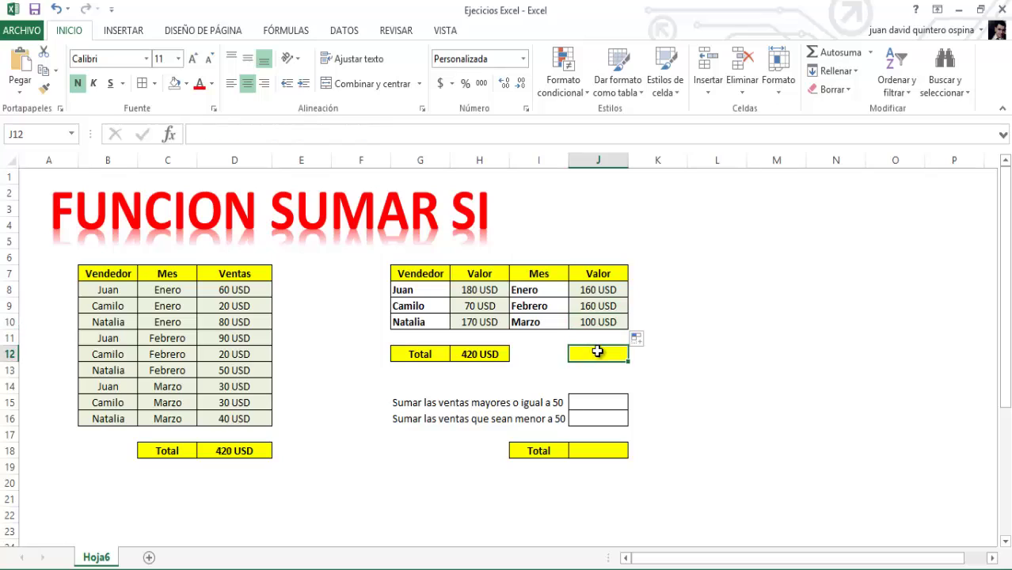
pyautogui.click(840, 54)
pyautogui.press('Return')
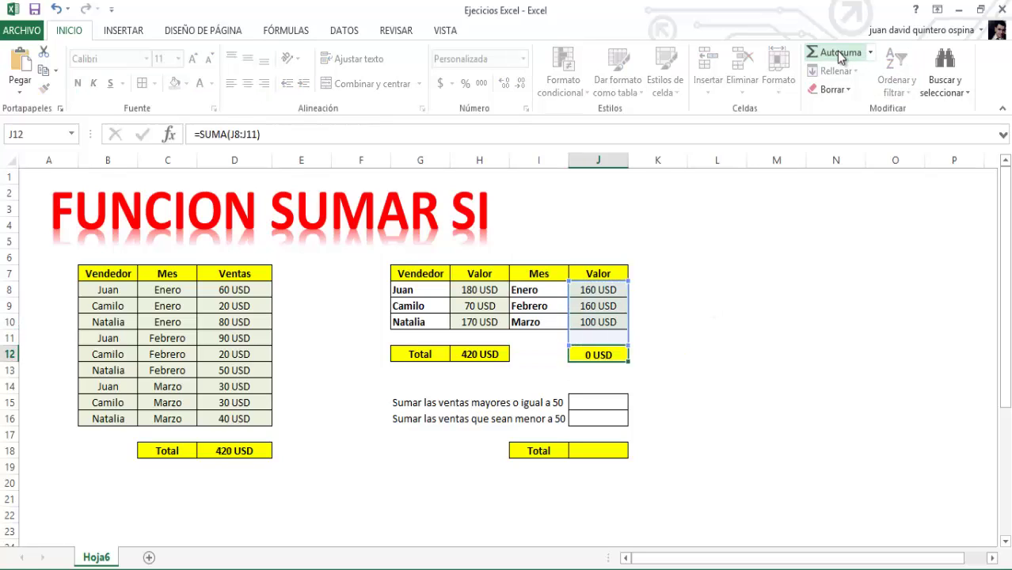
pyautogui.click(614, 404)
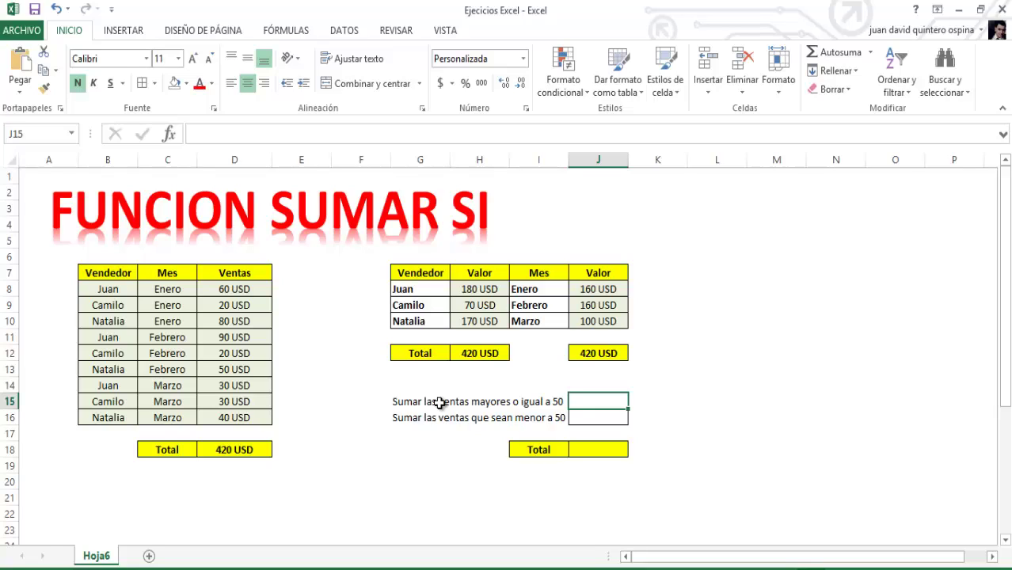
# - Enter =SUMAR.SI(D8:D16;">=50";D8:D16) in J15 to sum sales of 50 or more, giving 280 USD
pyautogui.write('=')
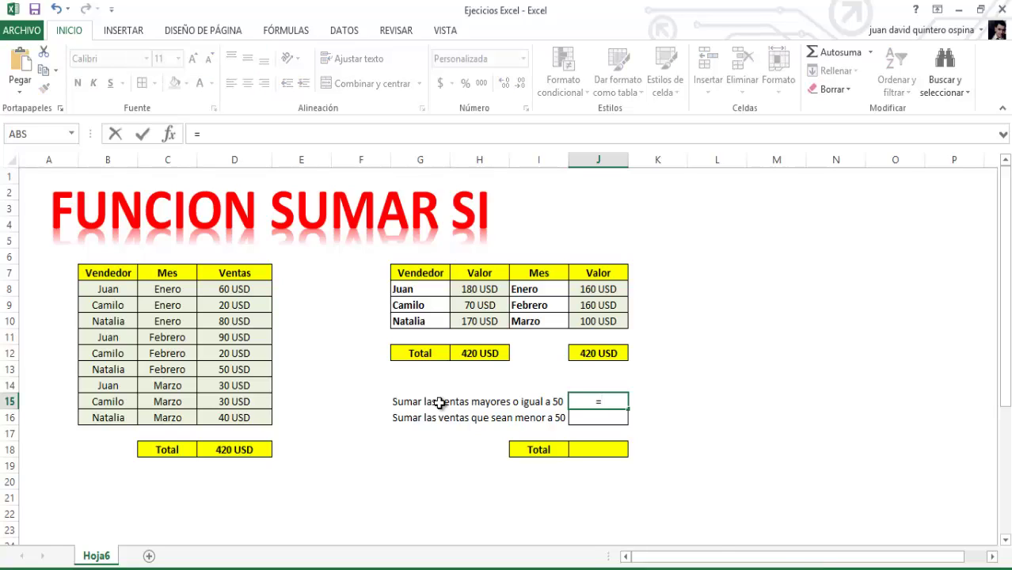
pyautogui.write('sumar.si')
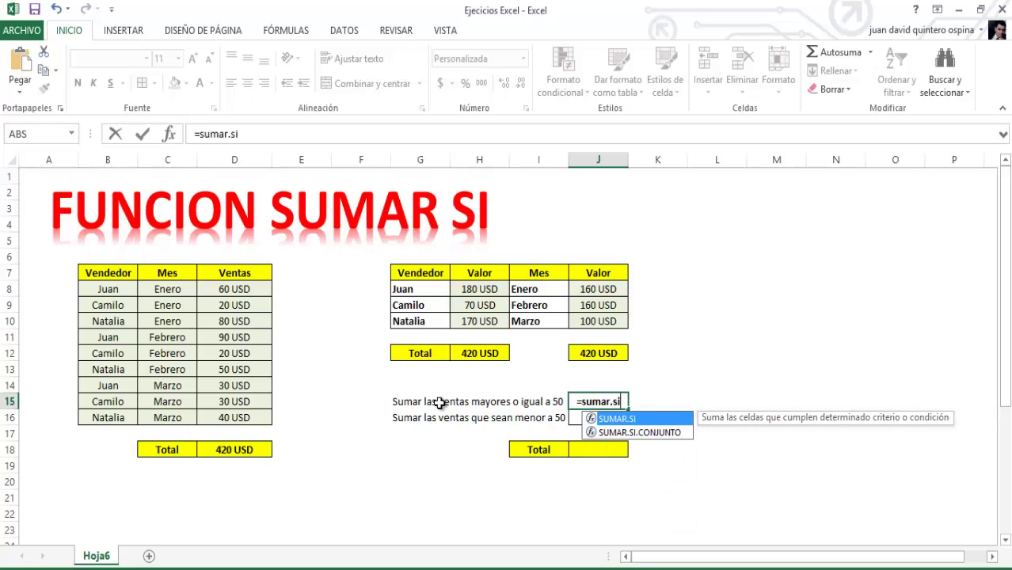
pyautogui.write('(')
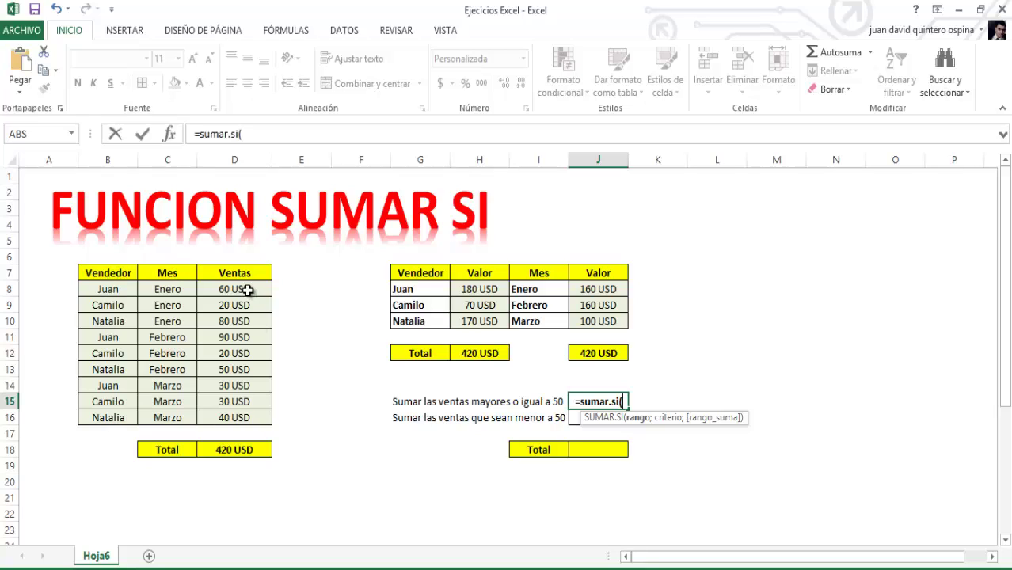
pyautogui.moveTo(249, 290); pyautogui.dragTo(259, 418)
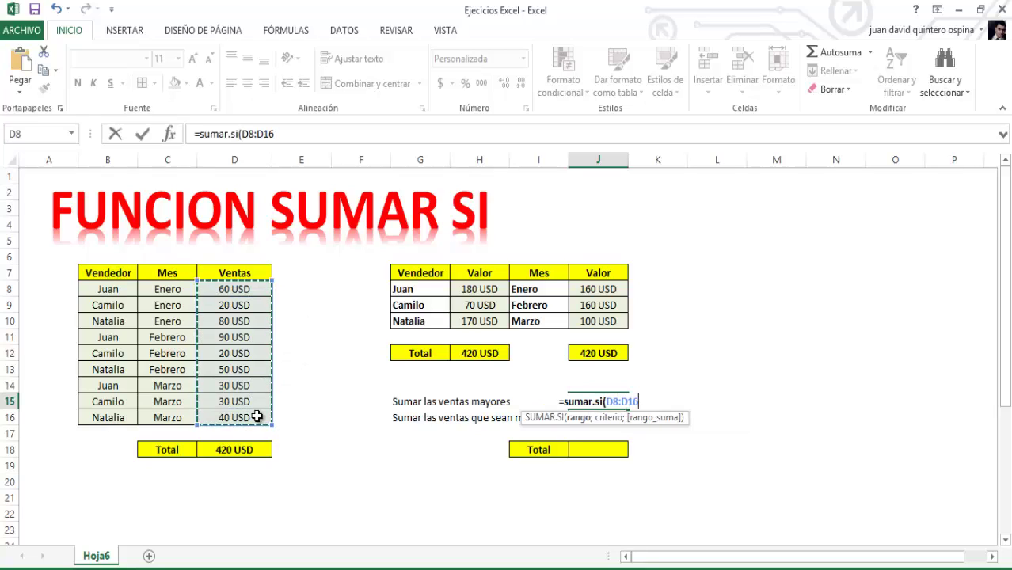
pyautogui.write(';')
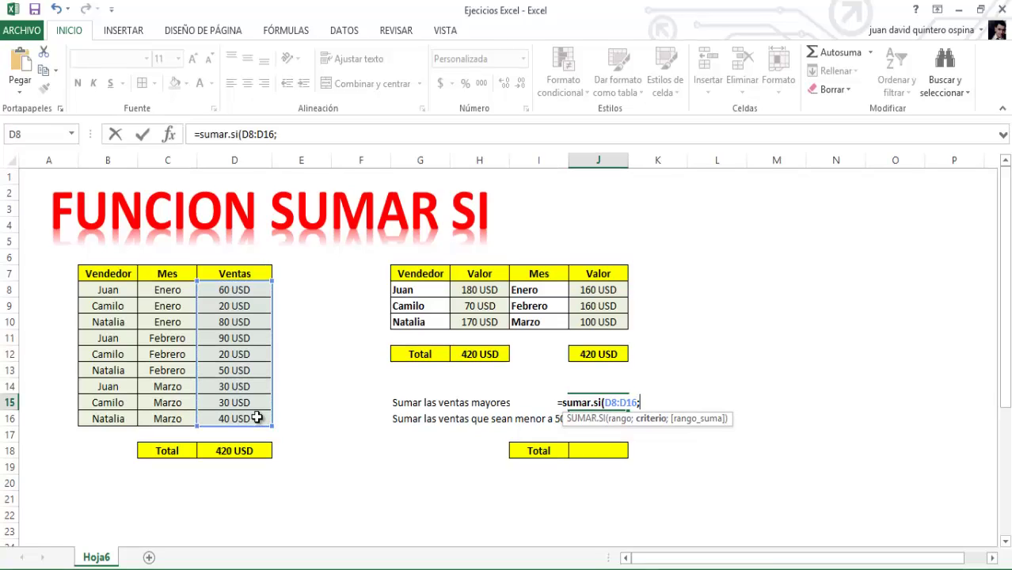
pyautogui.write('"')
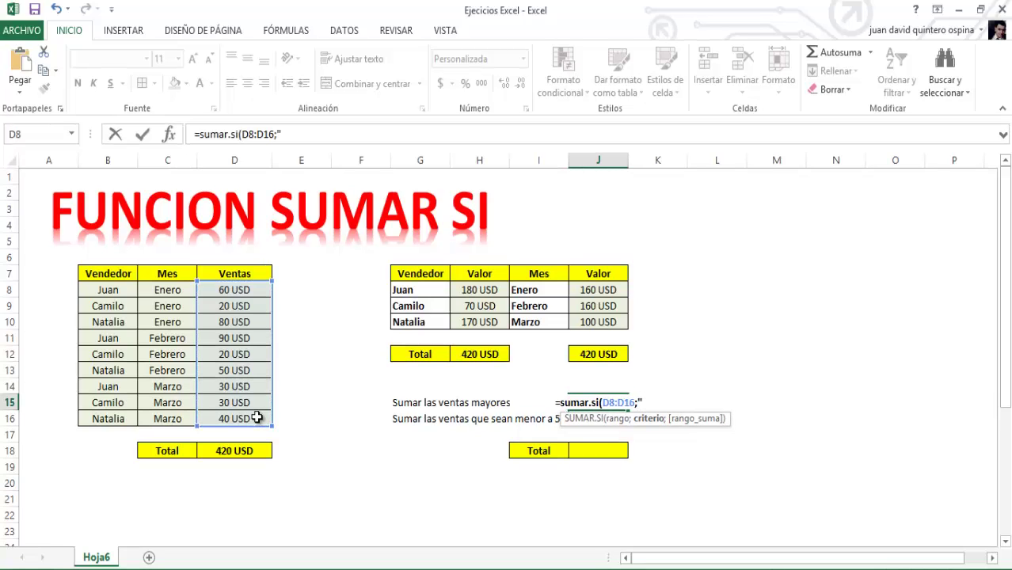
pyautogui.write('>=')
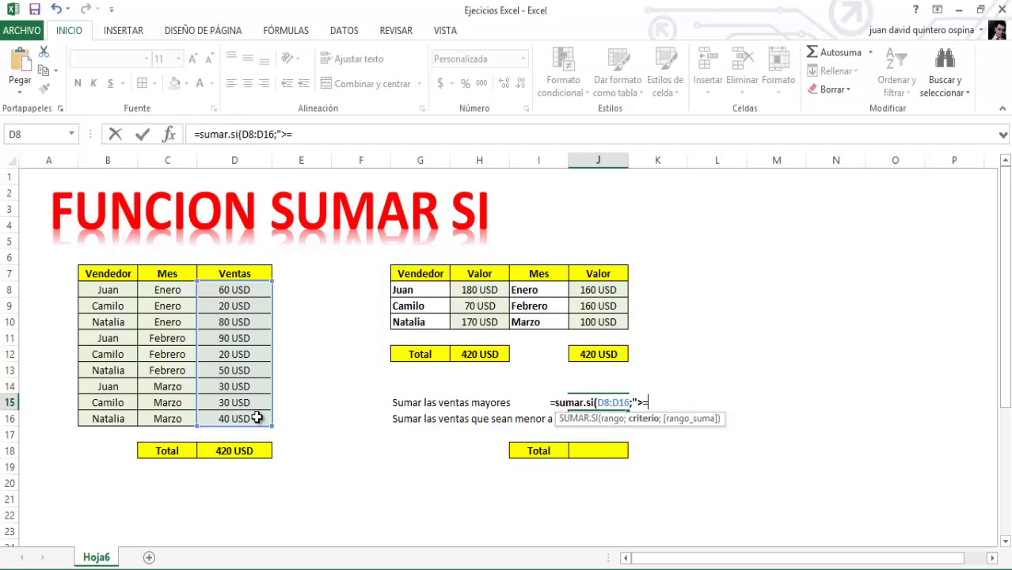
pyautogui.write('50')
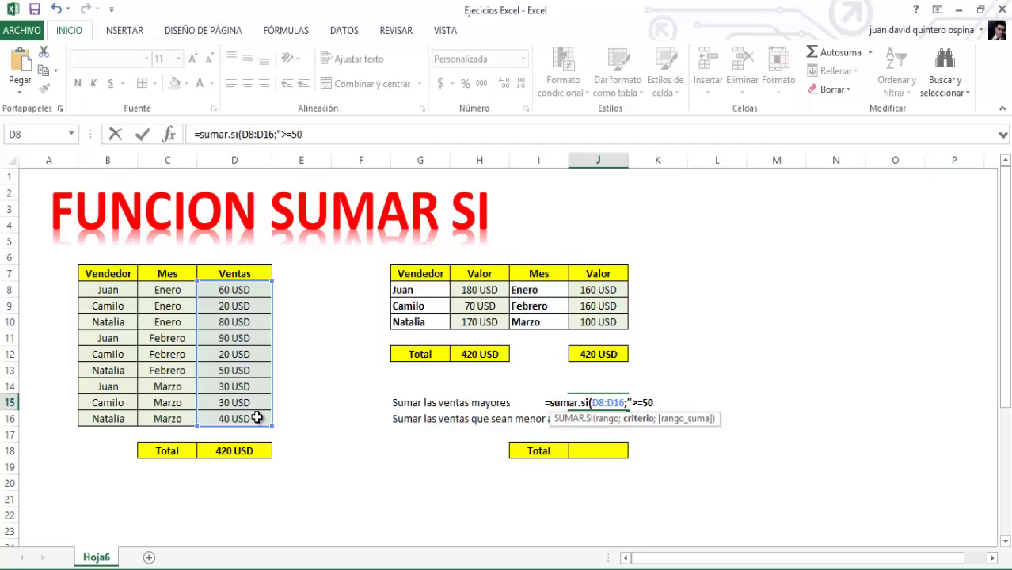
pyautogui.write('";')
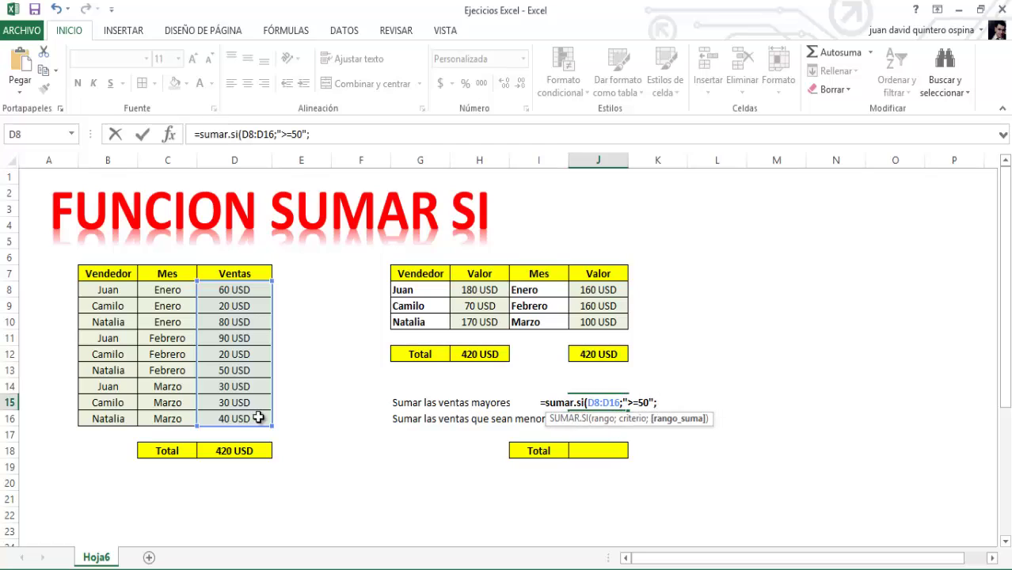
pyautogui.moveTo(250, 288); pyautogui.dragTo(252, 417)
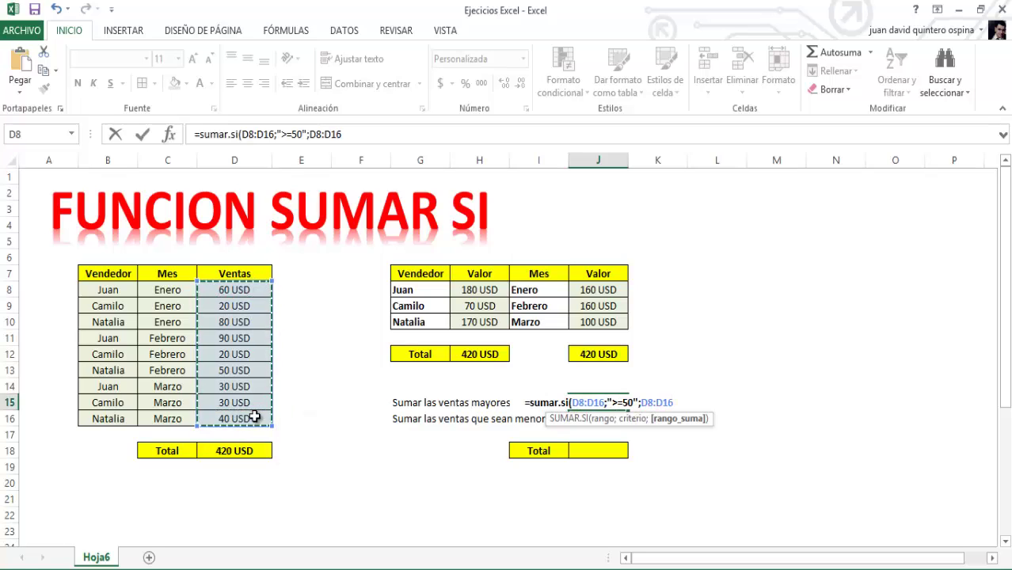
pyautogui.write(')')
pyautogui.press('Return')
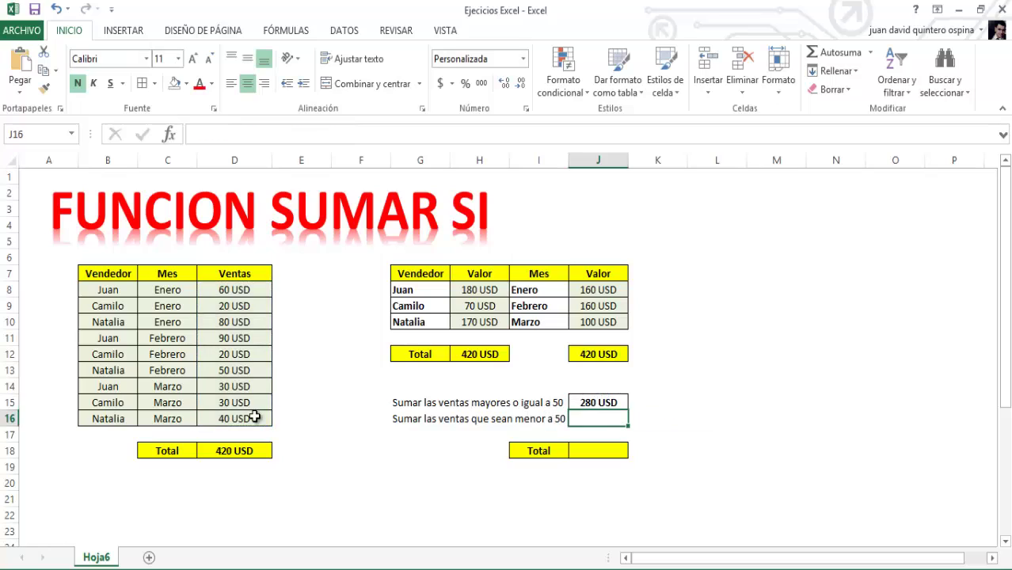
pyautogui.click(602, 400)
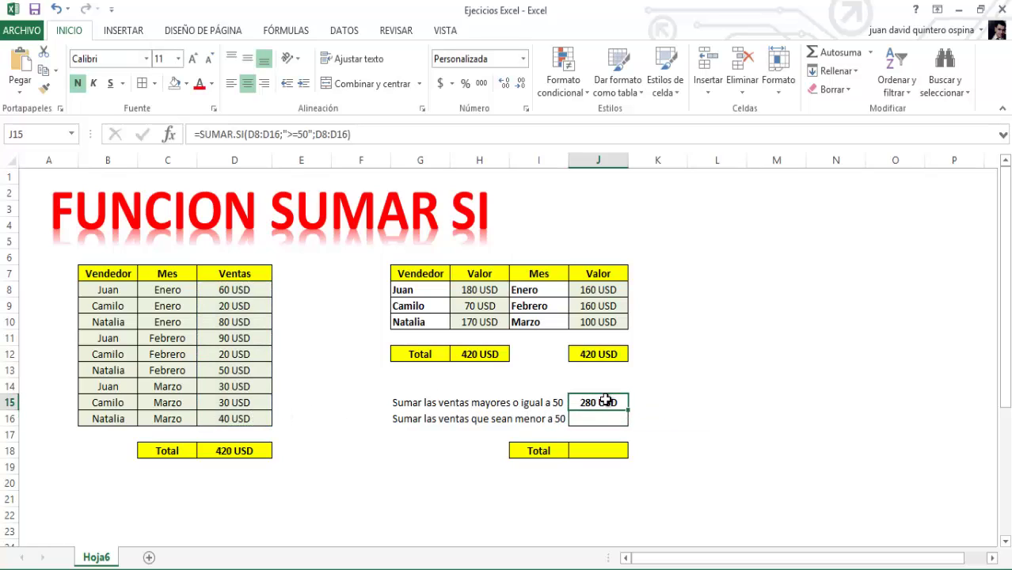
pyautogui.click(616, 417)
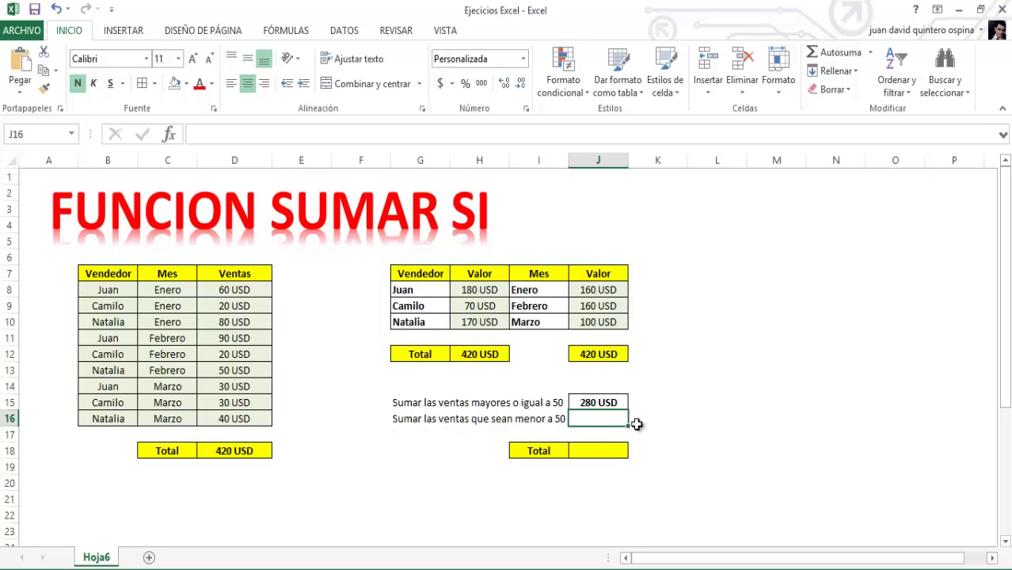
# - Enter =SUMAR.SI(D8:D16;"<50";D8:D16) in J16 to sum sales under 50
pyautogui.write('=sumar.si')
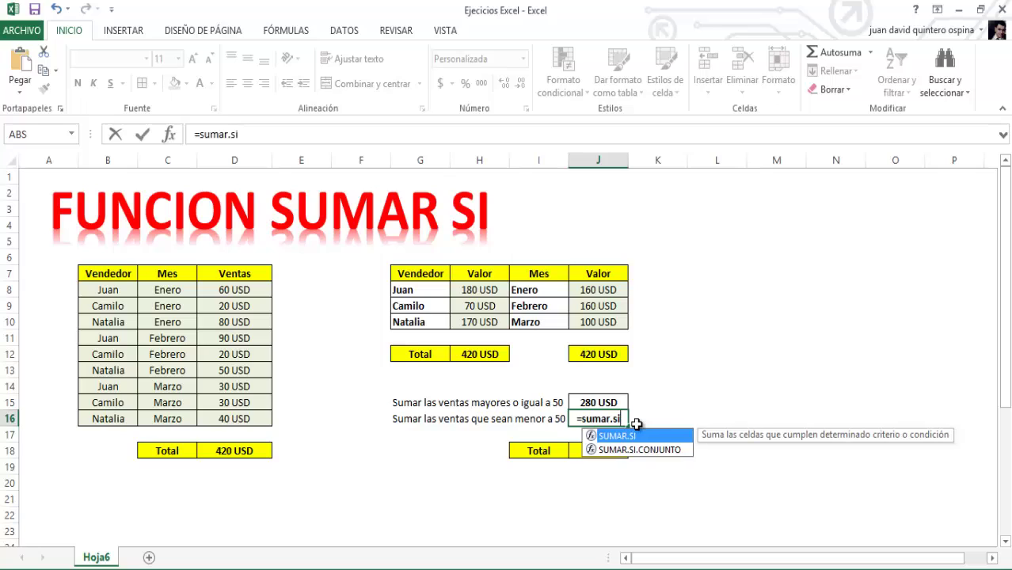
pyautogui.write('(')
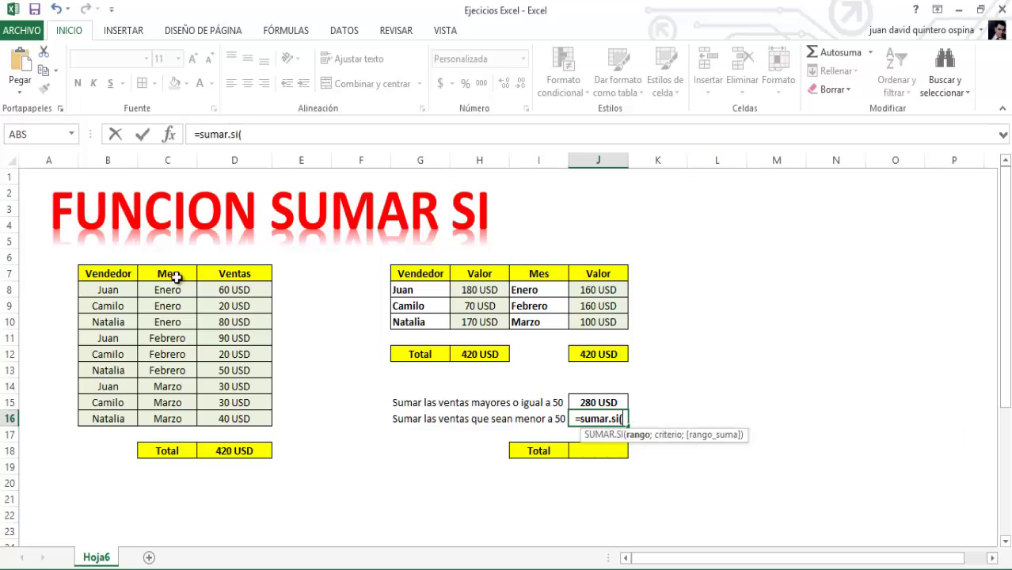
pyautogui.moveTo(241, 290); pyautogui.dragTo(240, 417)
pyautogui.write(';')
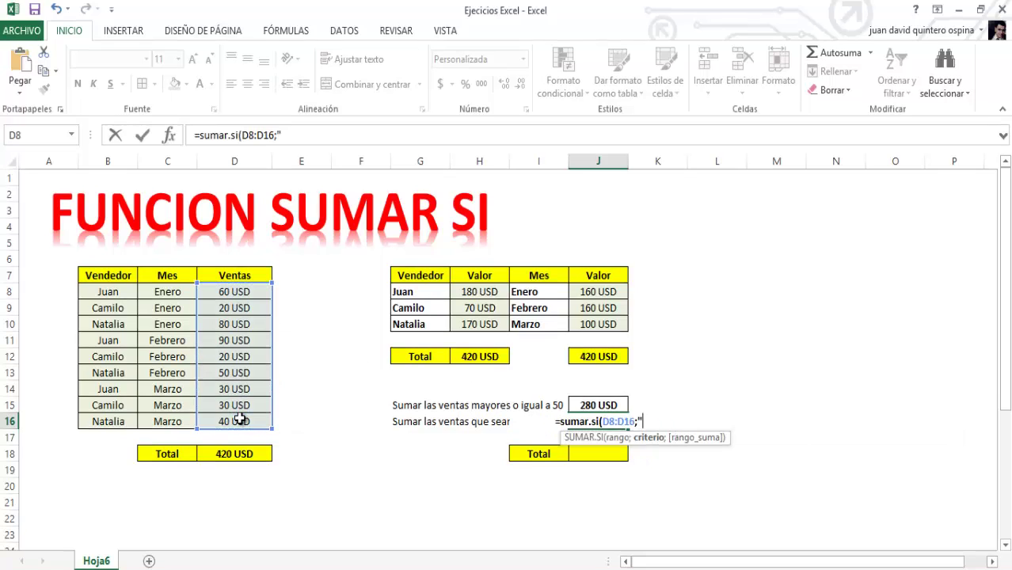
pyautogui.write('"<50')
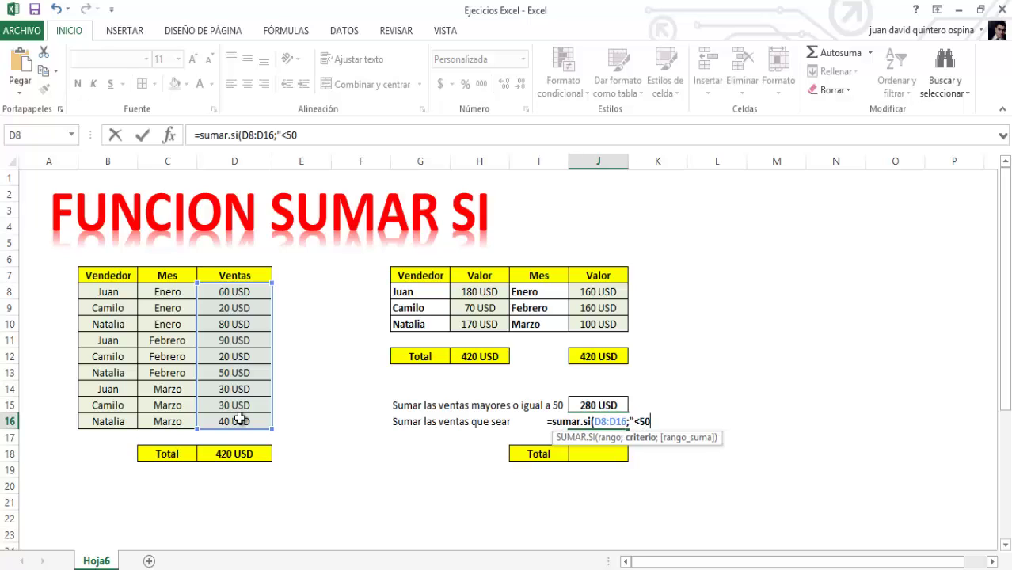
pyautogui.write('";')
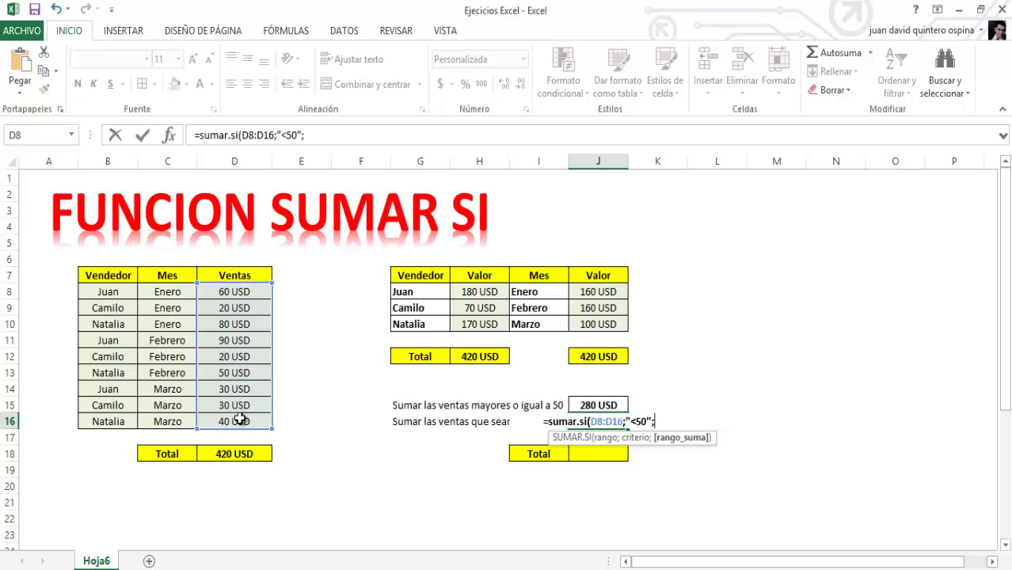
pyautogui.moveTo(234, 293); pyautogui.dragTo(237, 418)
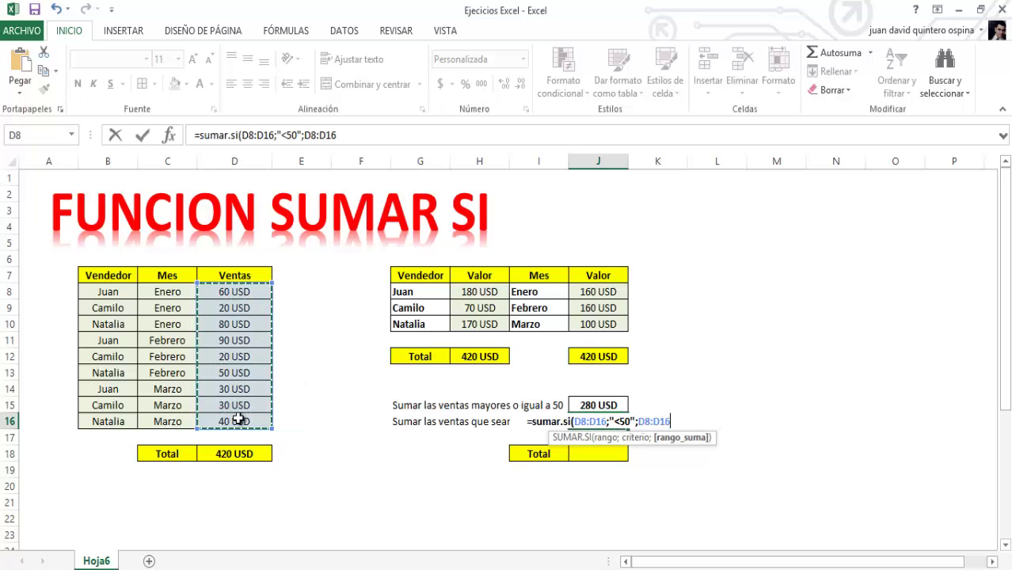
pyautogui.write(')')
pyautogui.press('Return')
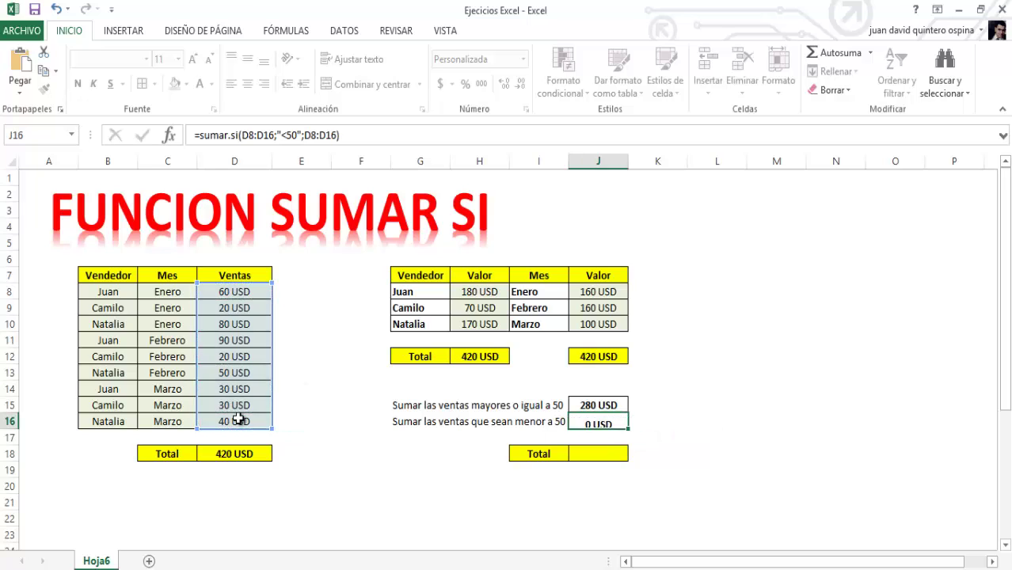
# - Sum J15:J17 into the bottom Total J18 with AutoSum, giving 420 USD
pyautogui.click(654, 472)
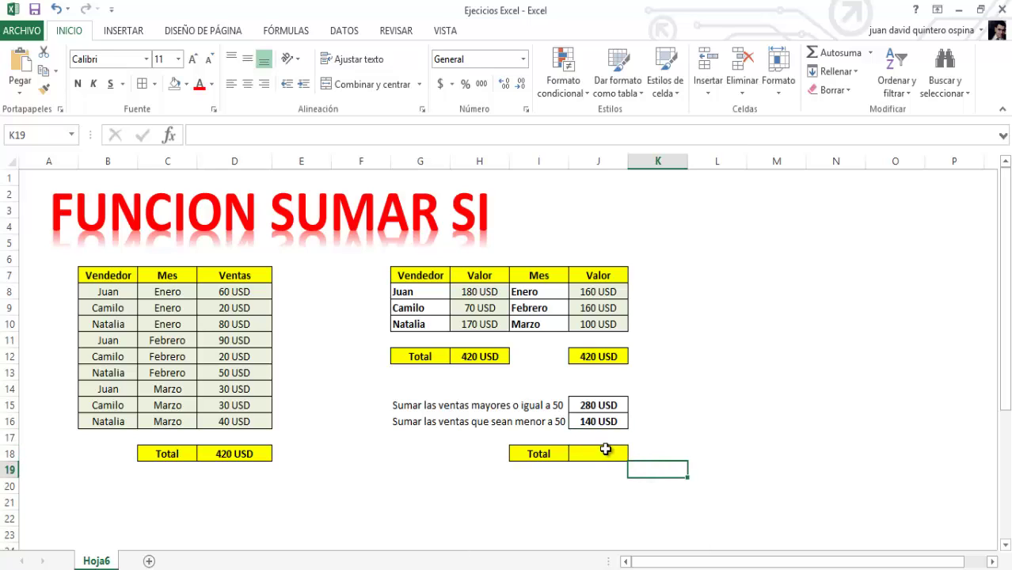
pyautogui.click(607, 450)
pyautogui.click(838, 55)
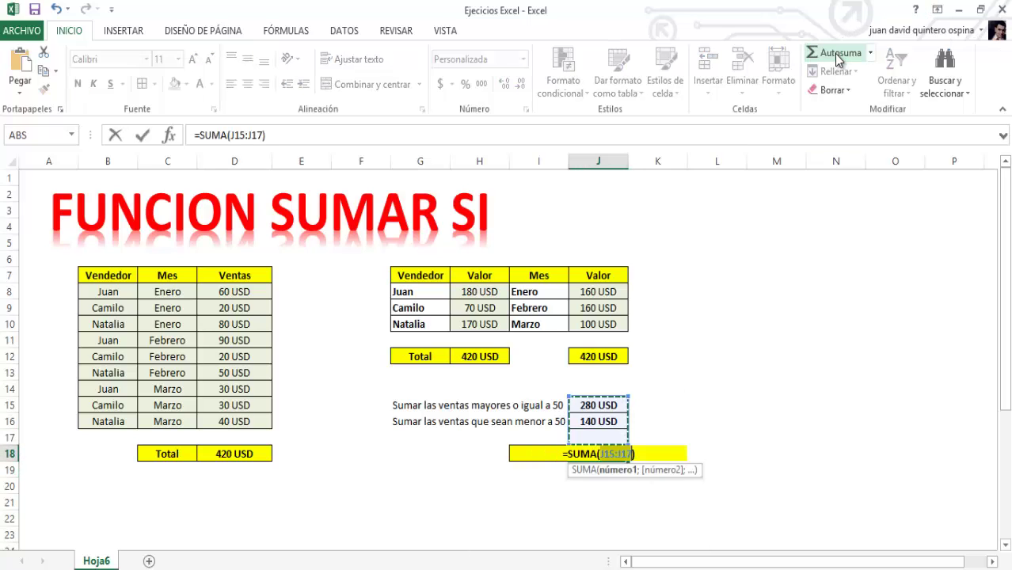
pyautogui.press('Return')
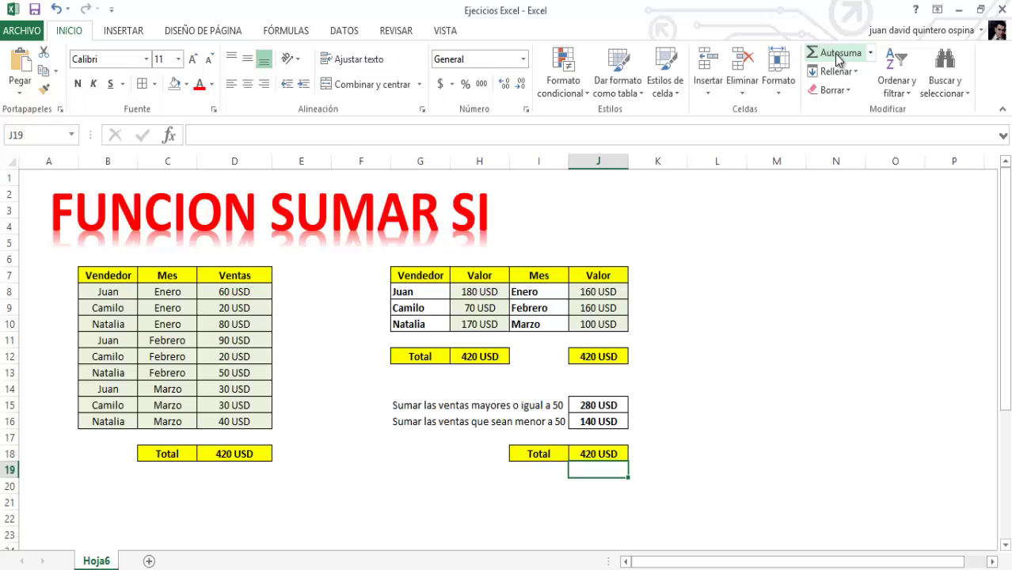